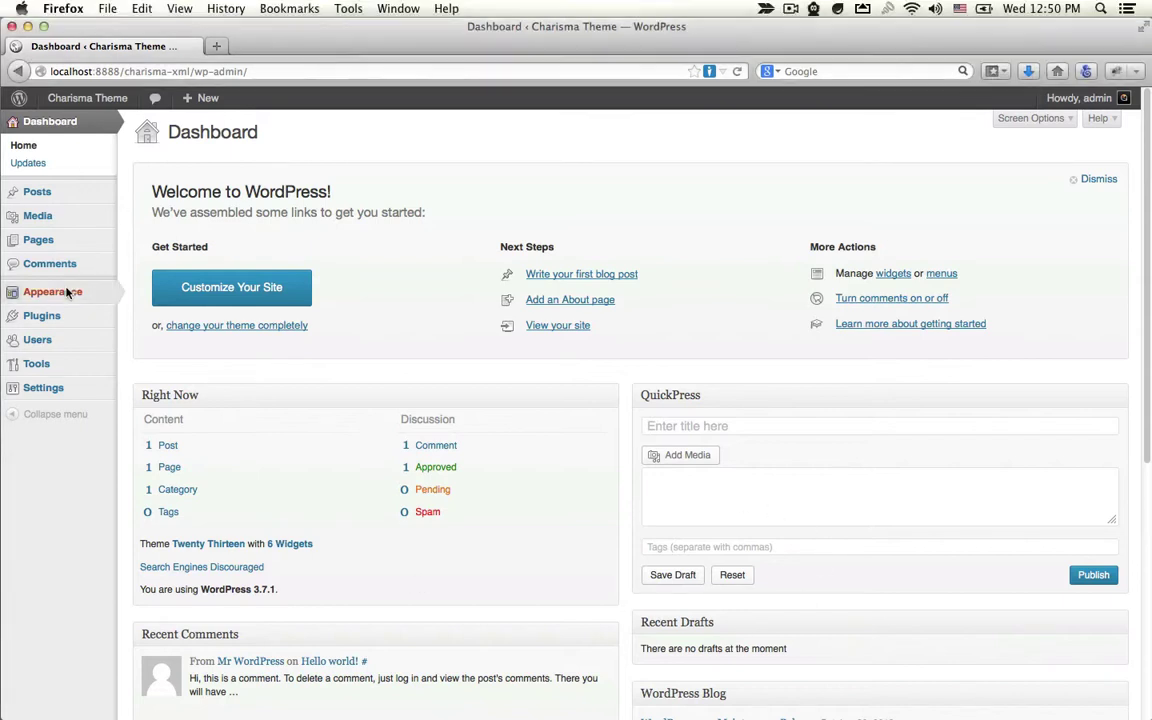
# Go to Appearance > Themes > Install Themes and choose the Upload option
pyautogui.moveTo(68, 291)
pyautogui.click(160, 293)
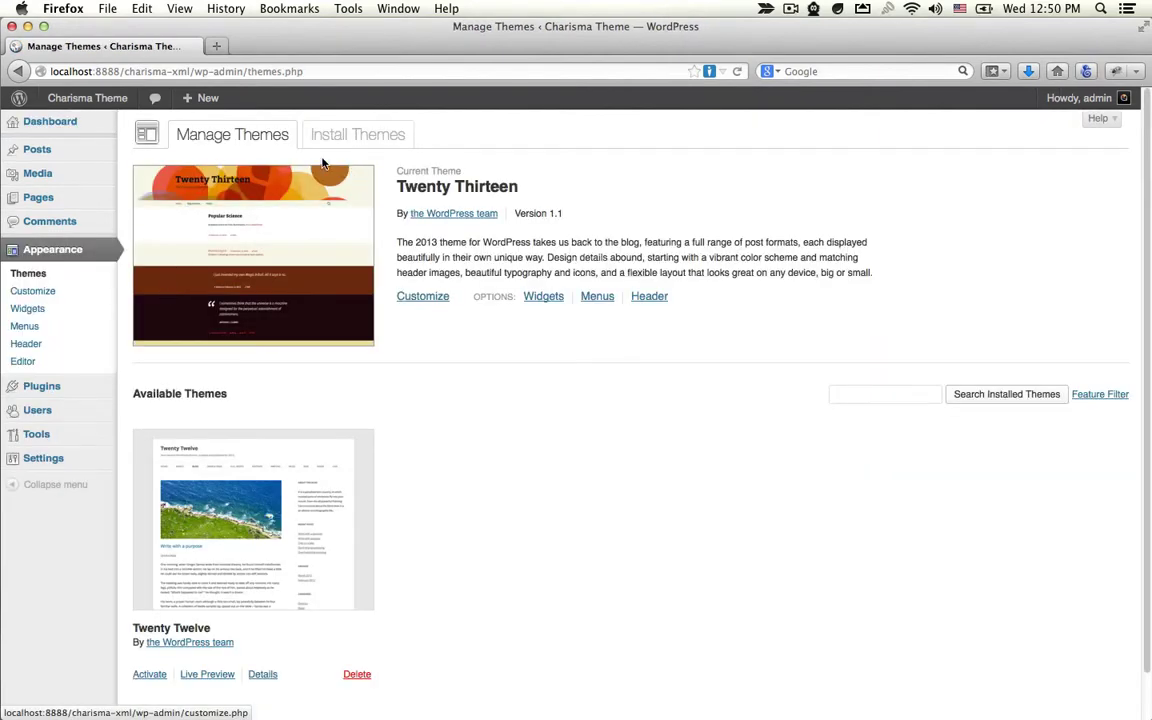
pyautogui.click(322, 134)
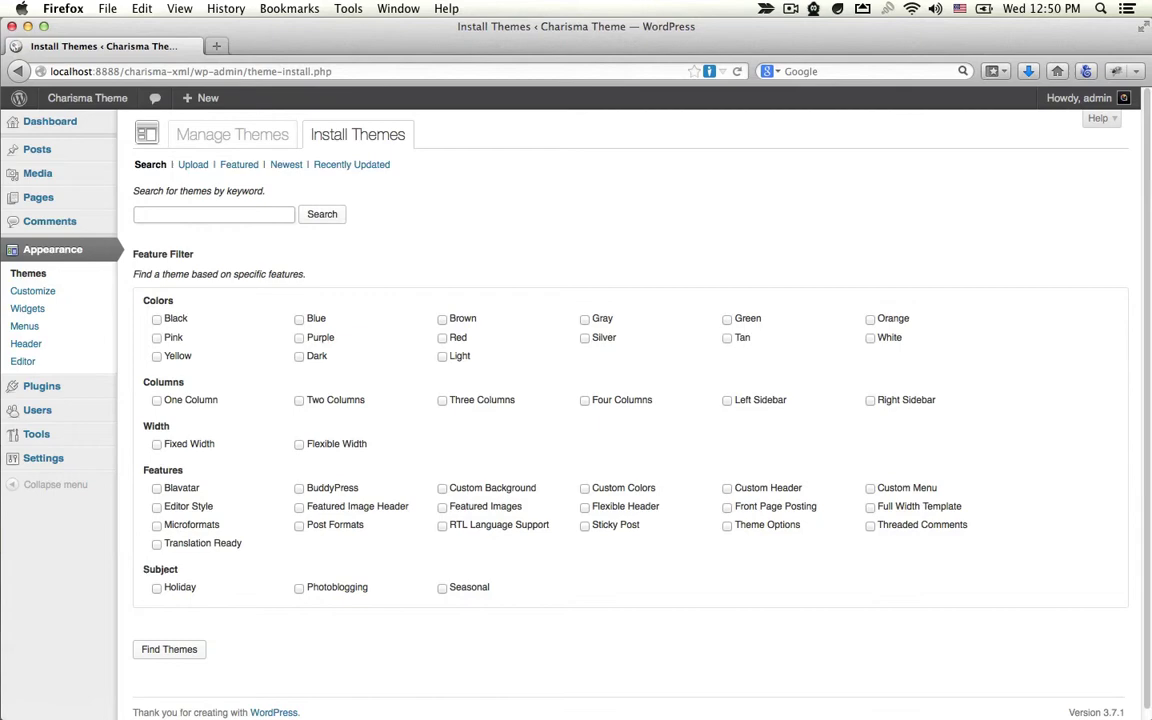
pyautogui.click(190, 164)
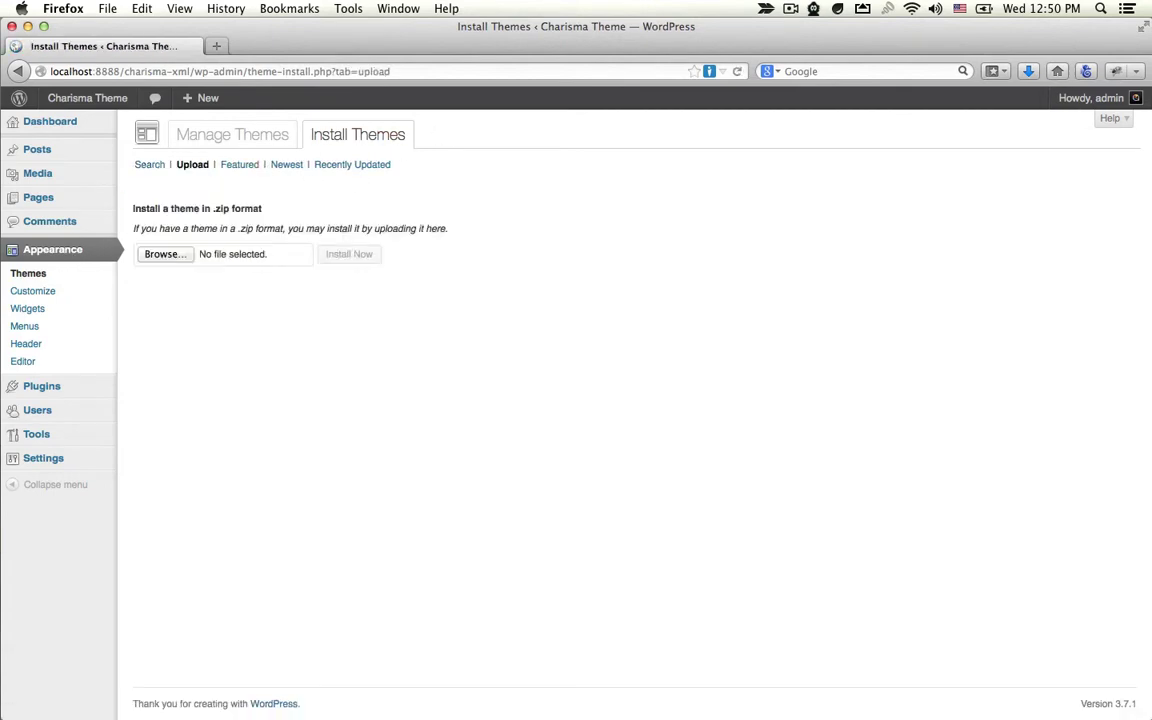
# Drag charisma.zip from the Charsima theme folder in Finder onto WordPress's theme upload field
pyautogui.click(643, 710)
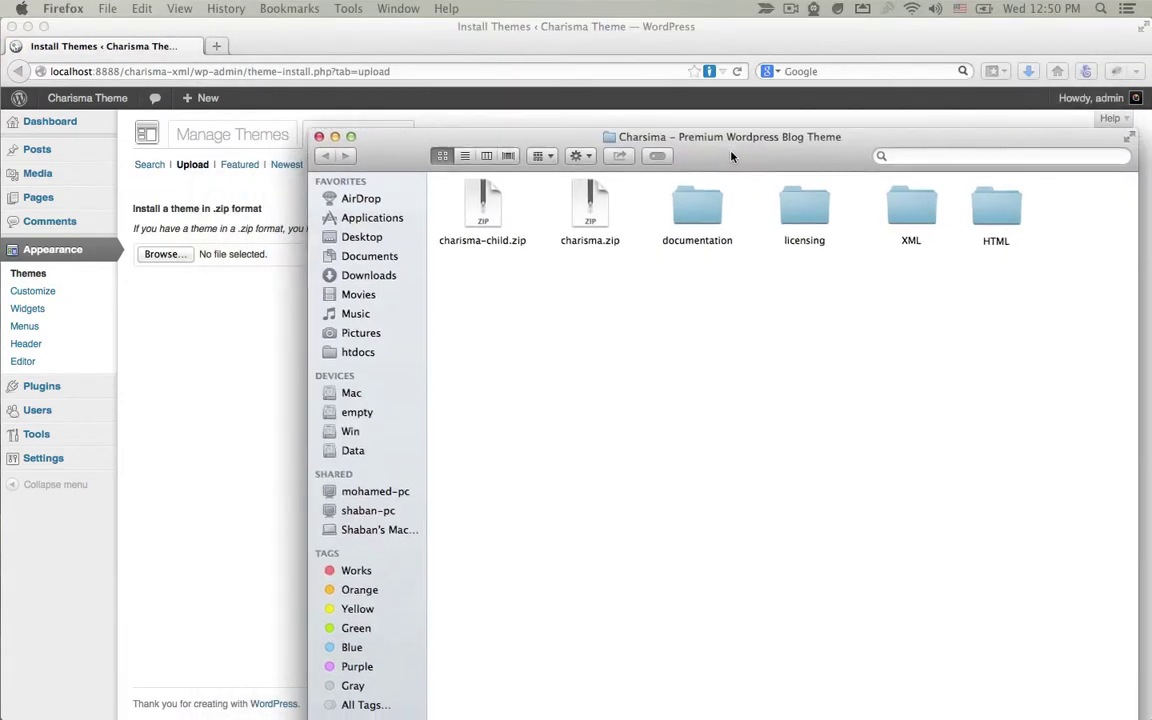
pyautogui.moveTo(763, 105); pyautogui.dragTo(786, 60)
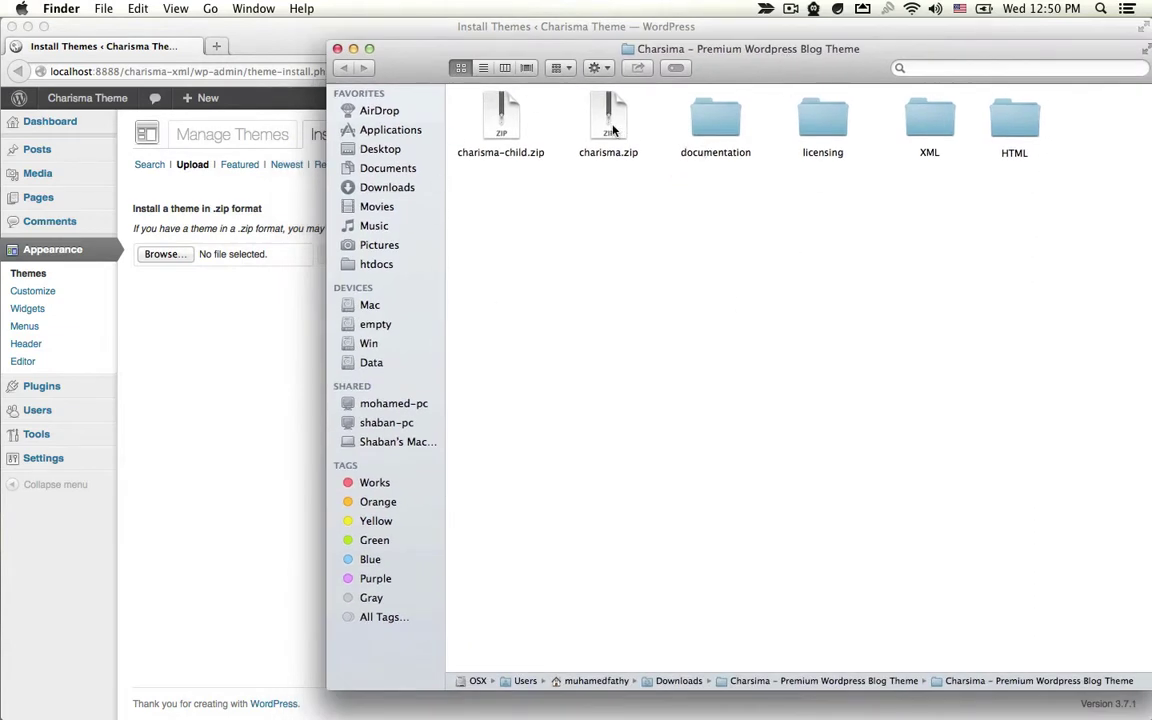
pyautogui.moveTo(603, 128); pyautogui.dragTo(236, 268)
# Install charisma.zip and activate the Charisma theme
pyautogui.click(230, 272)
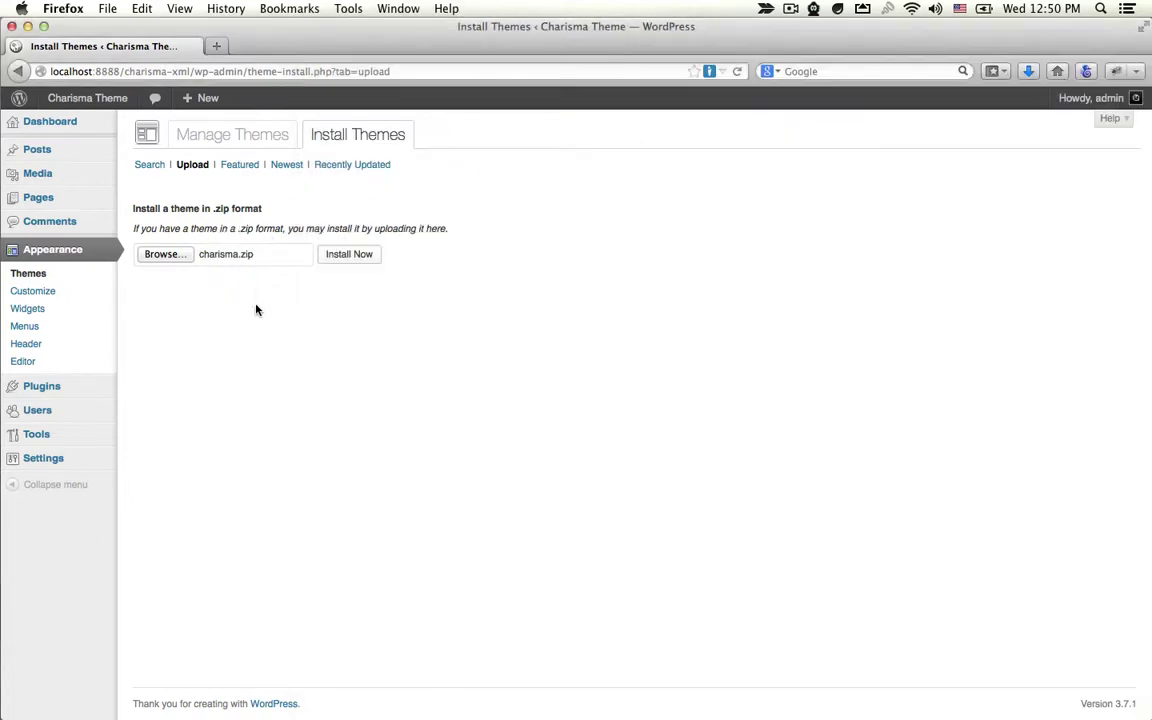
pyautogui.click(366, 260)
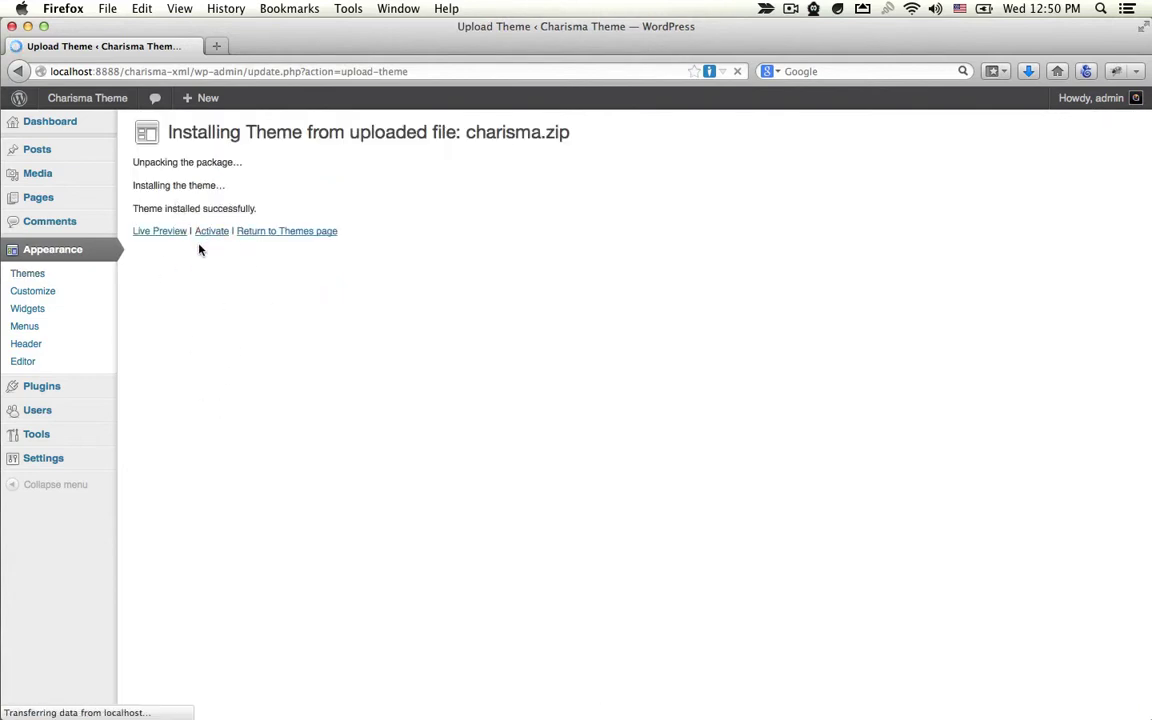
pyautogui.click(200, 231)
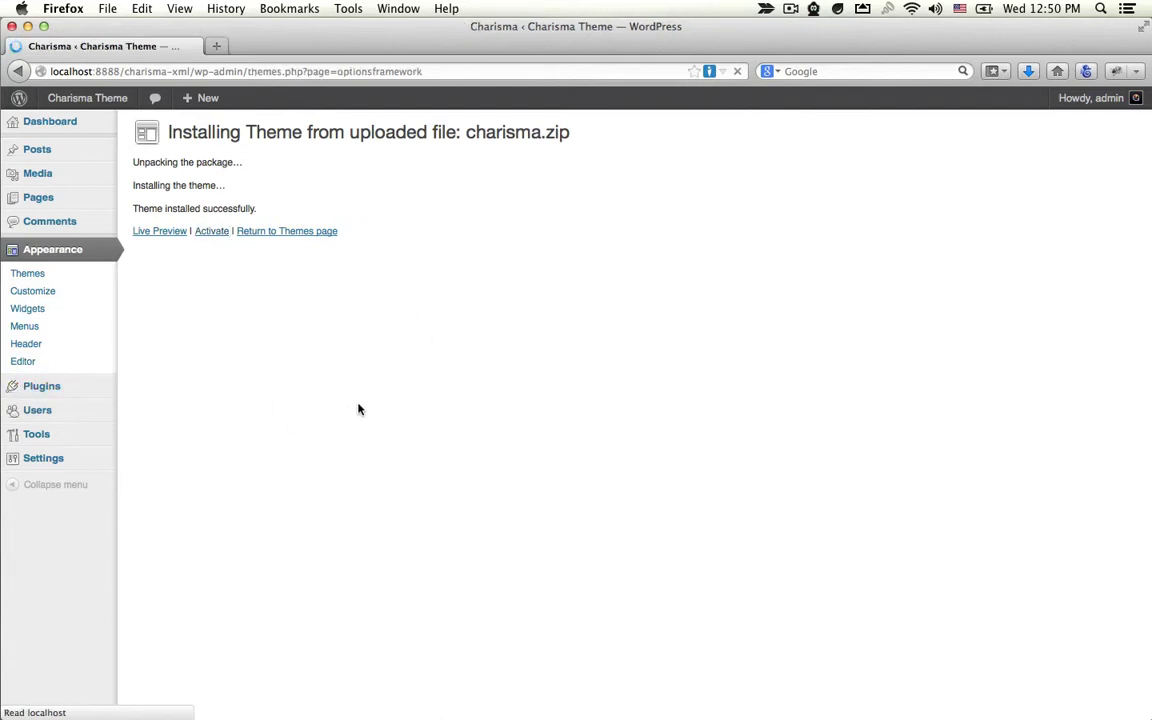
pyautogui.scroll(-5, 239, 349)
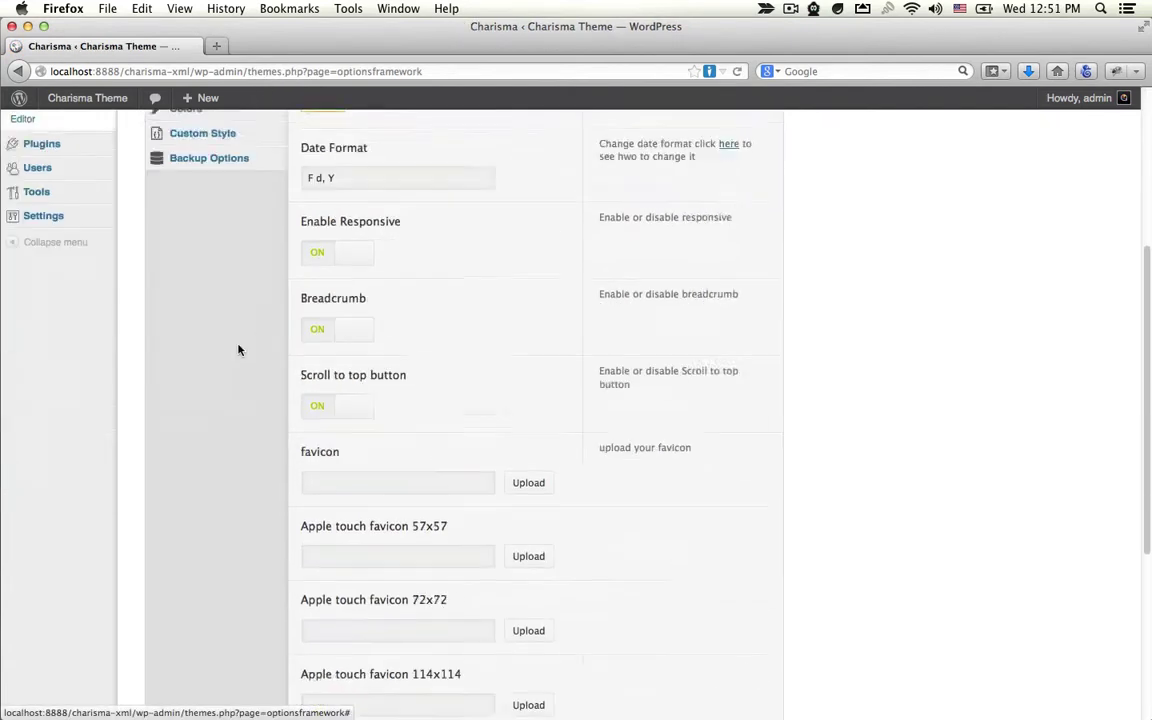
pyautogui.scroll(-5, 239, 349)
pyautogui.scroll(10, 535, 321)
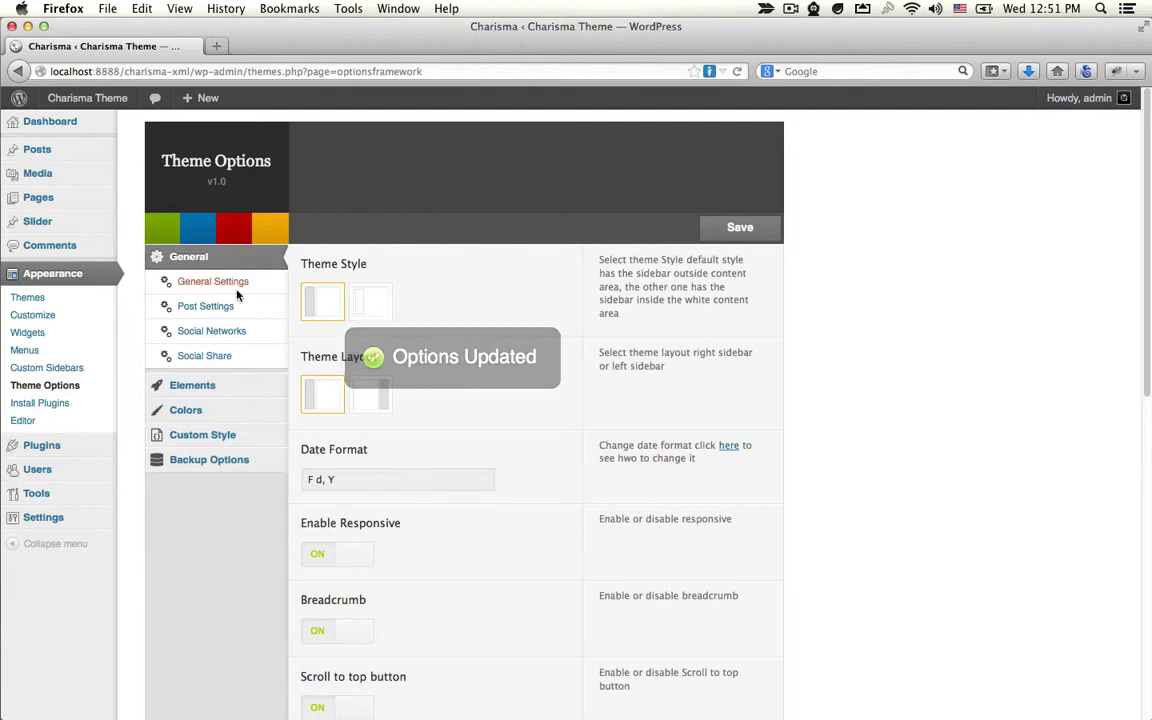
# Check the Charisma design on the live site in a new tab, then return to the admin
pyautogui.moveTo(80, 98)
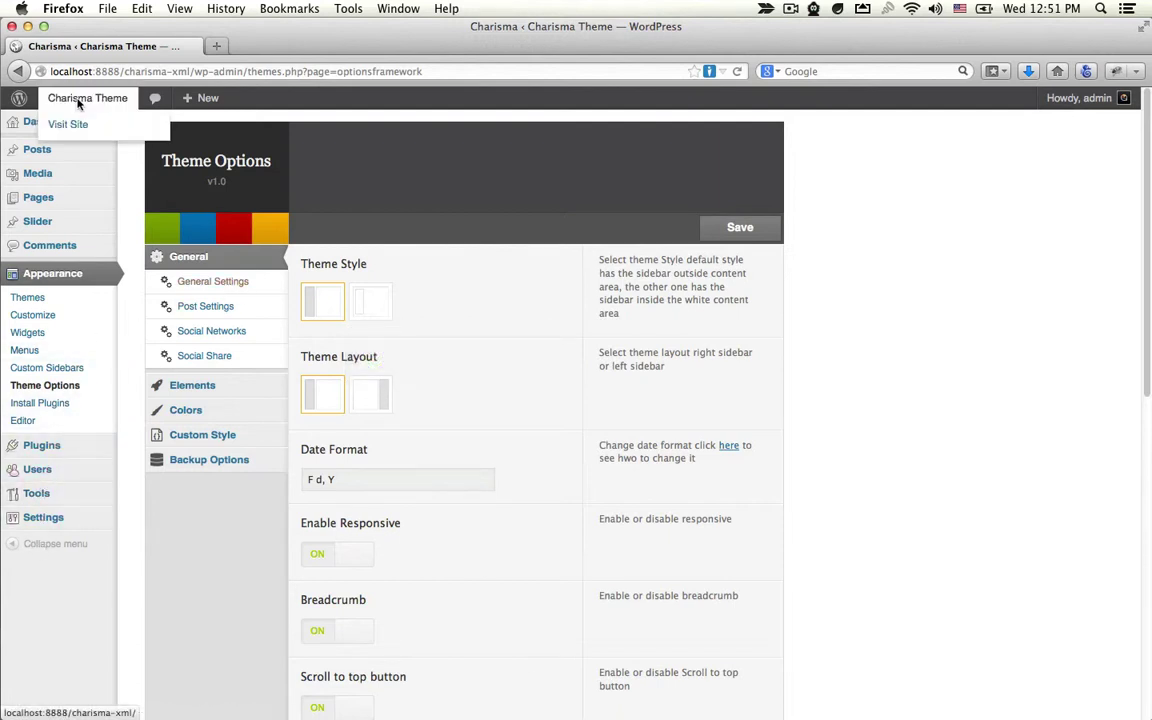
pyautogui.click(76, 126)
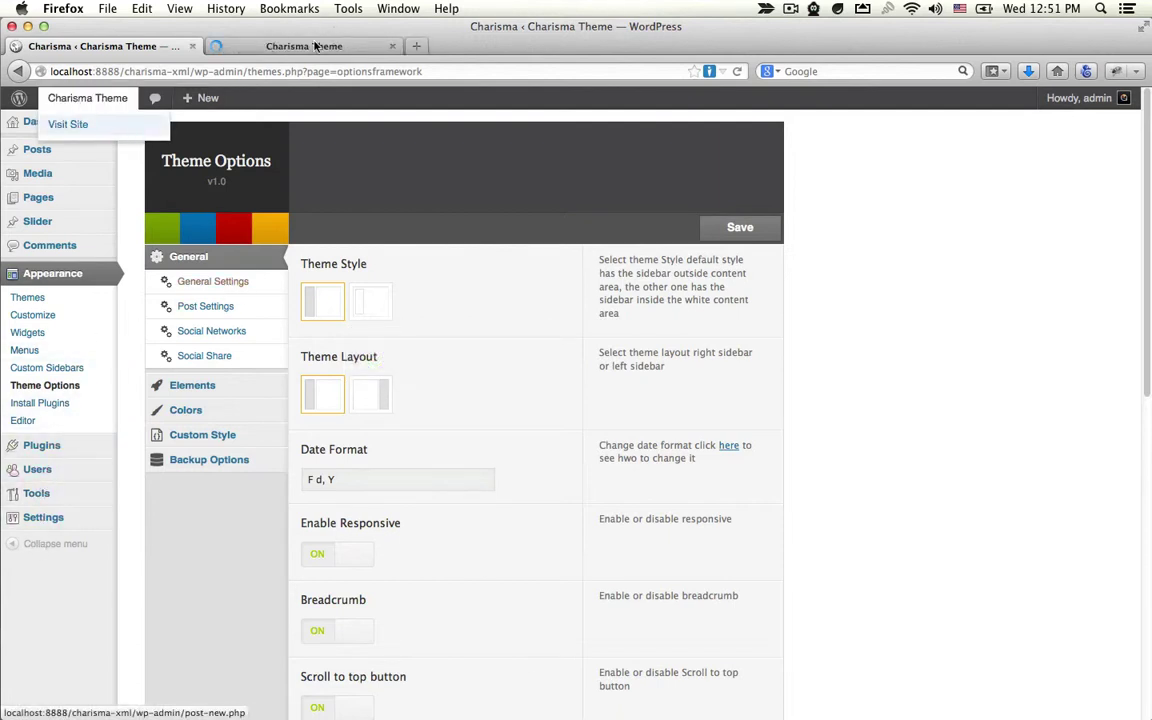
pyautogui.scroll(-5, 477, 341)
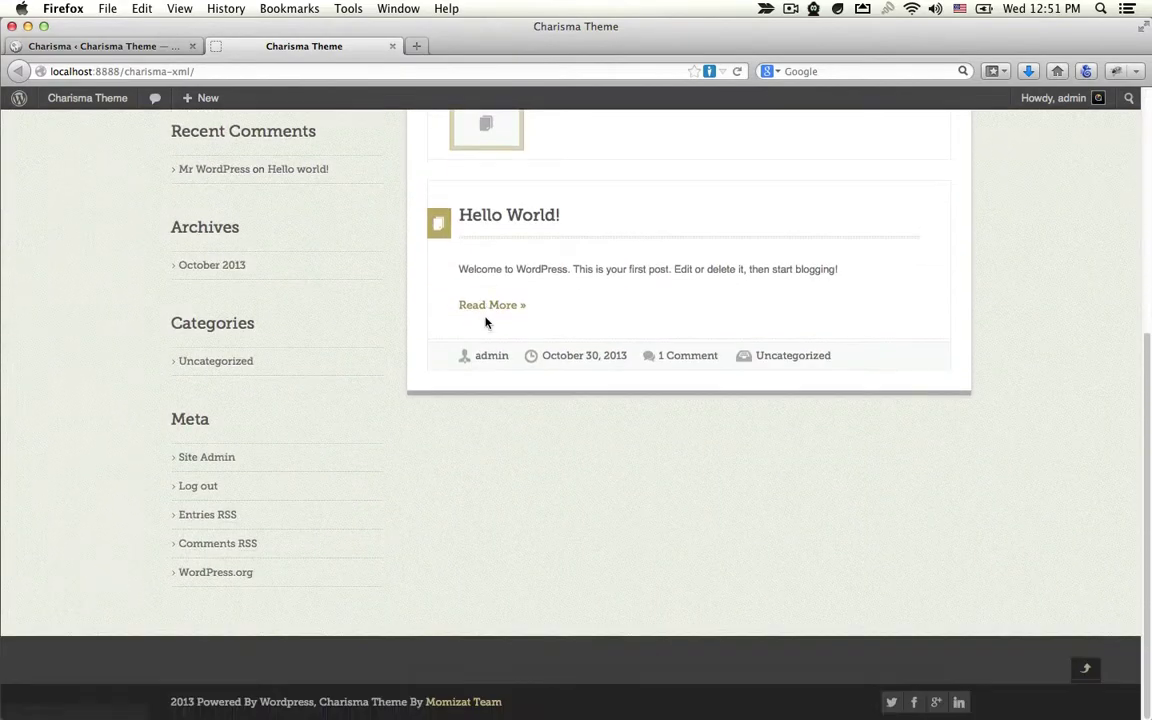
pyautogui.scroll(5, 486, 321)
pyautogui.scroll(-10, 500, 364)
pyautogui.scroll(10, 500, 364)
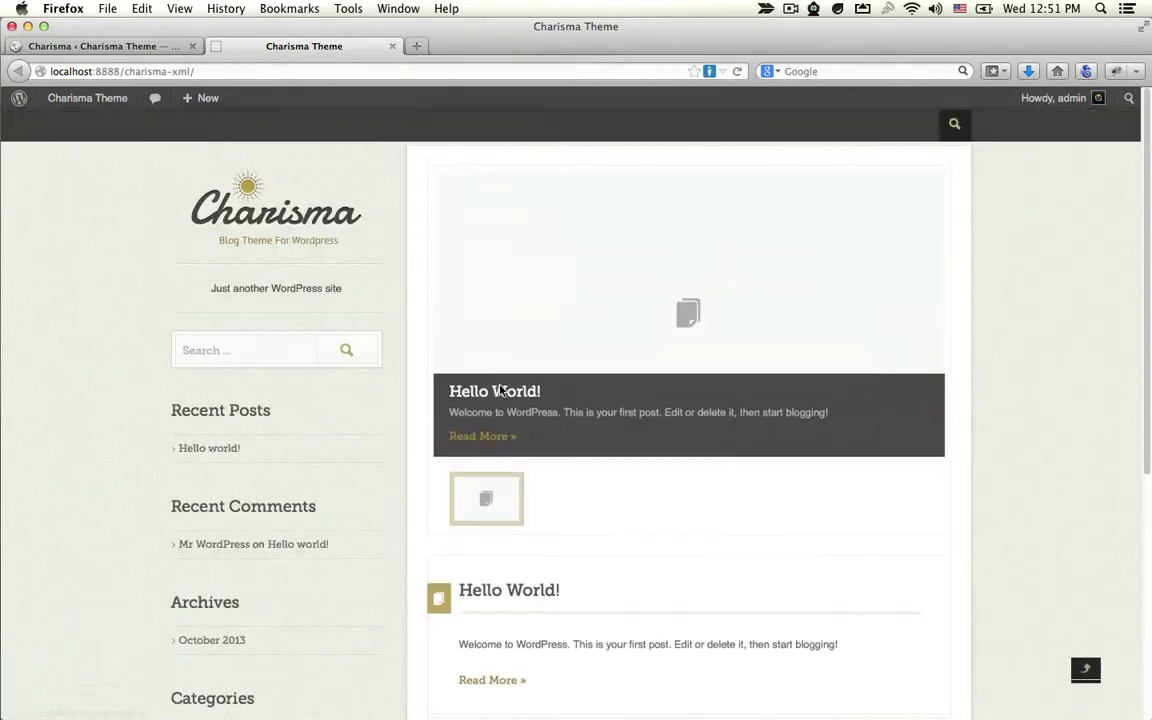
pyautogui.click(115, 42)
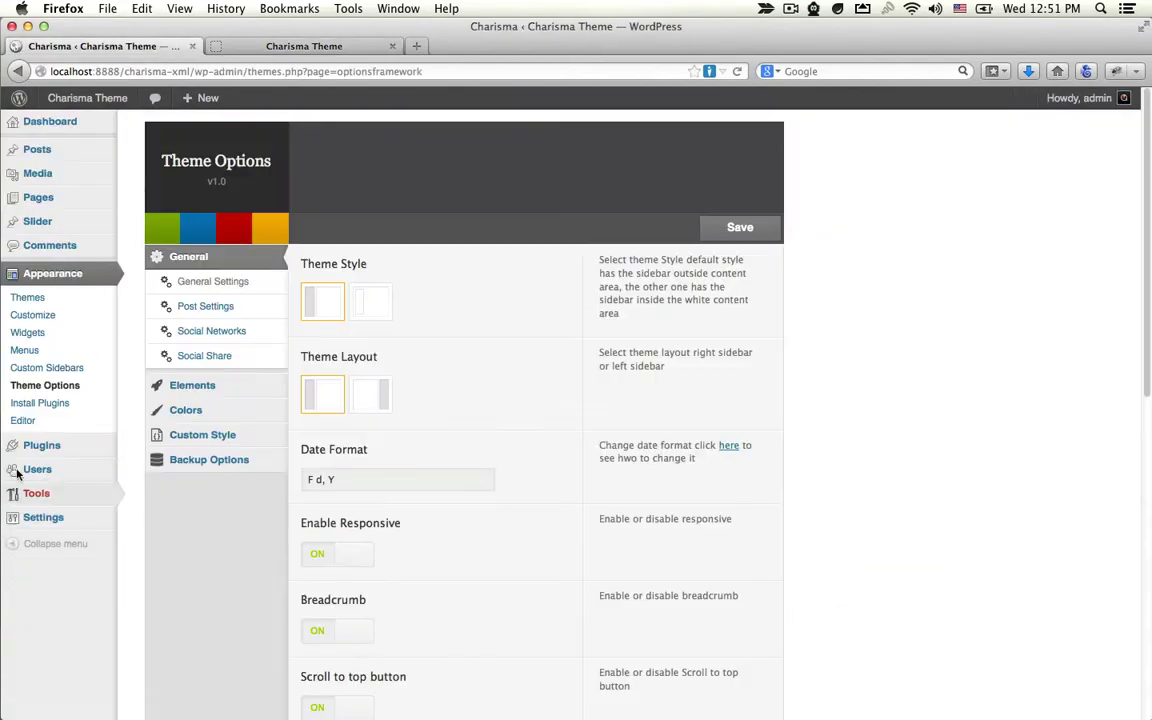
# Install the WordPress Importer plugin from Tools > Import and activate it to run the importer
pyautogui.moveTo(84, 505)
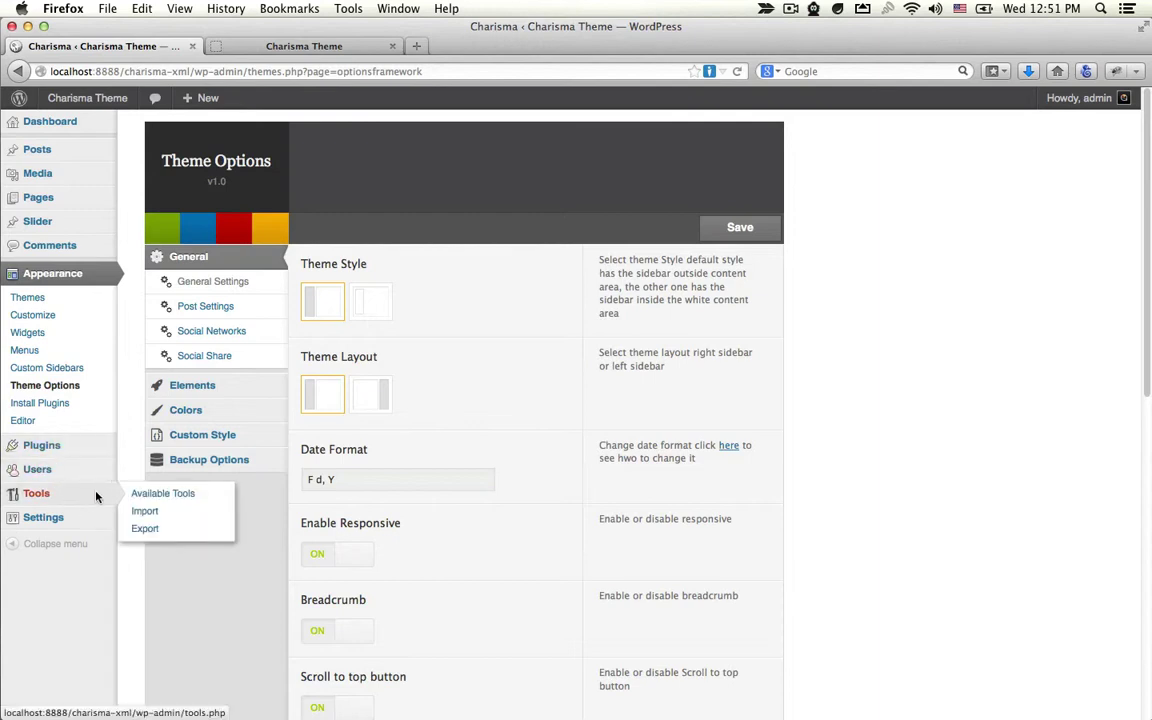
pyautogui.click(152, 511)
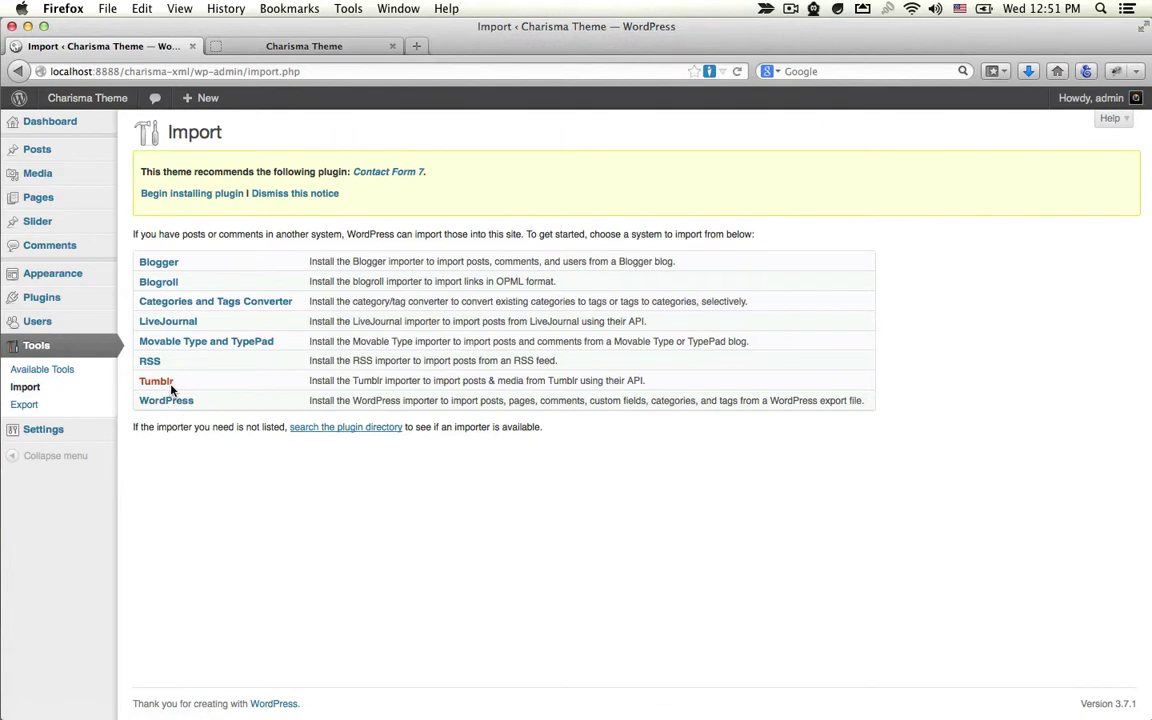
pyautogui.click(167, 401)
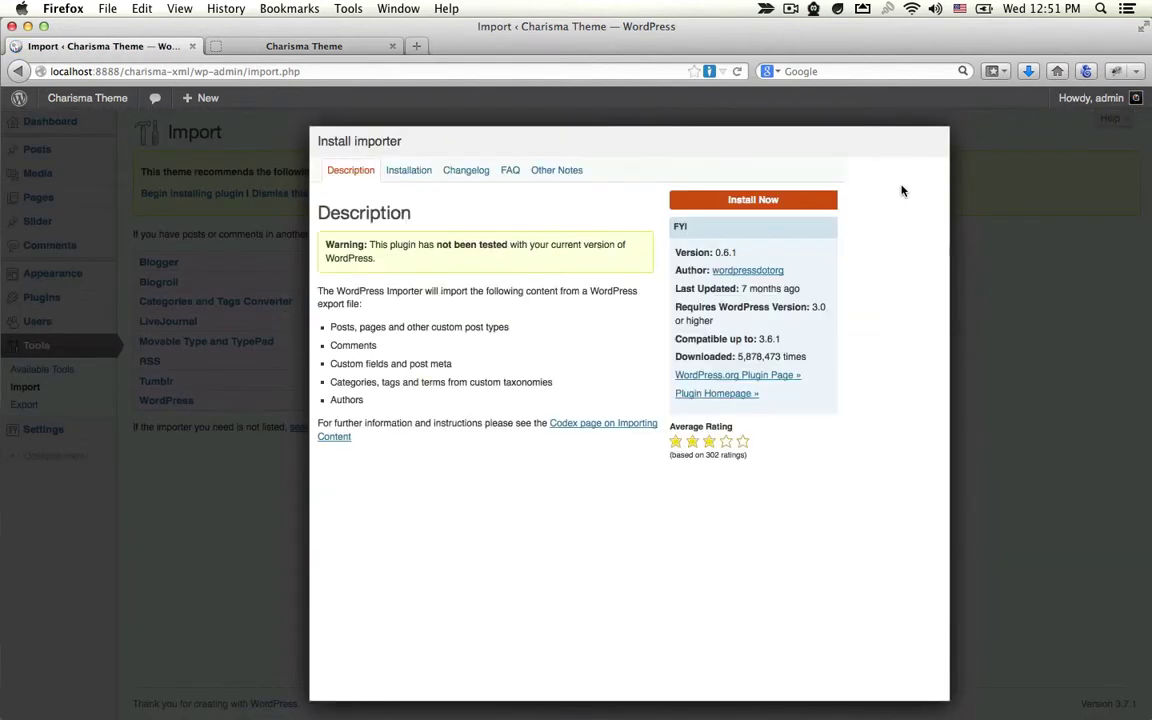
pyautogui.click(815, 203)
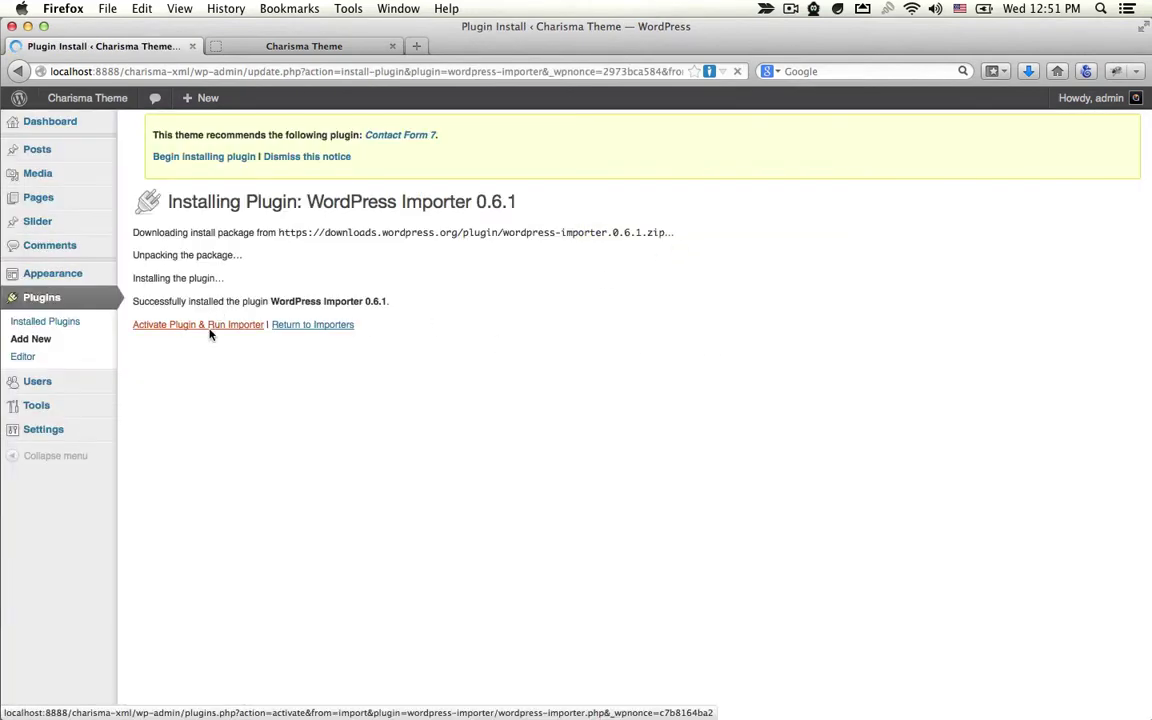
pyautogui.click(217, 326)
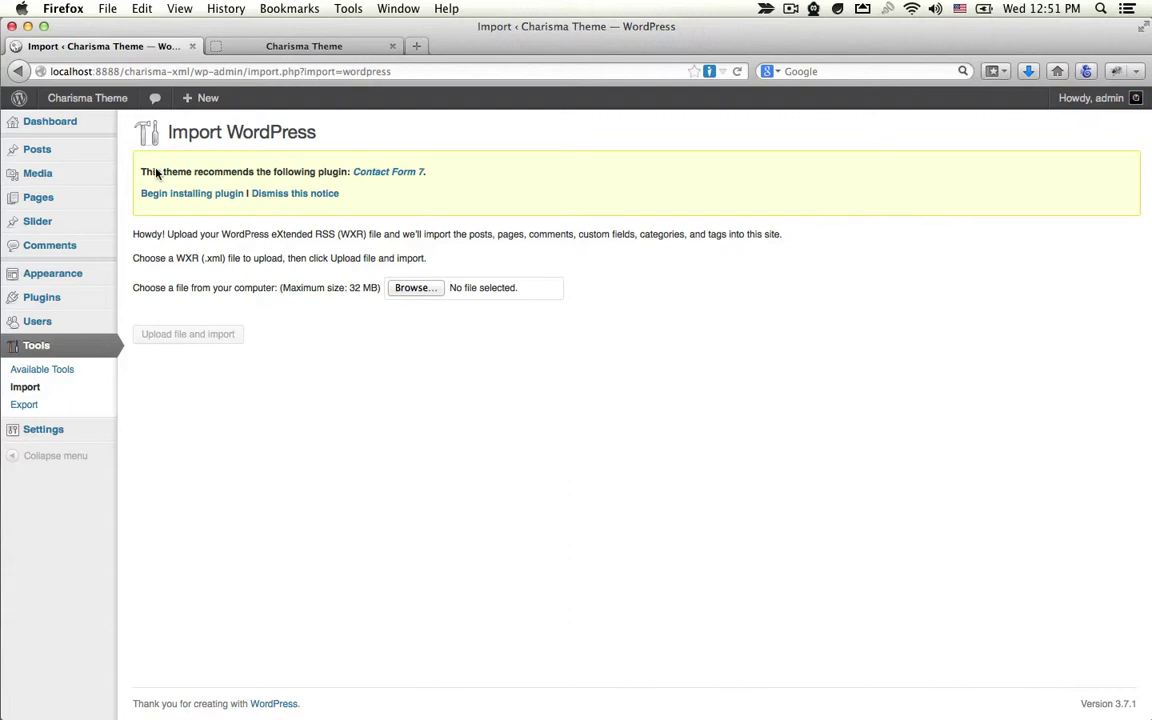
pyautogui.moveTo(141, 174); pyautogui.dragTo(267, 180)
# Install Contact Form 7 from the required plugins list and activate it
pyautogui.click(198, 176)
pyautogui.click(170, 195)
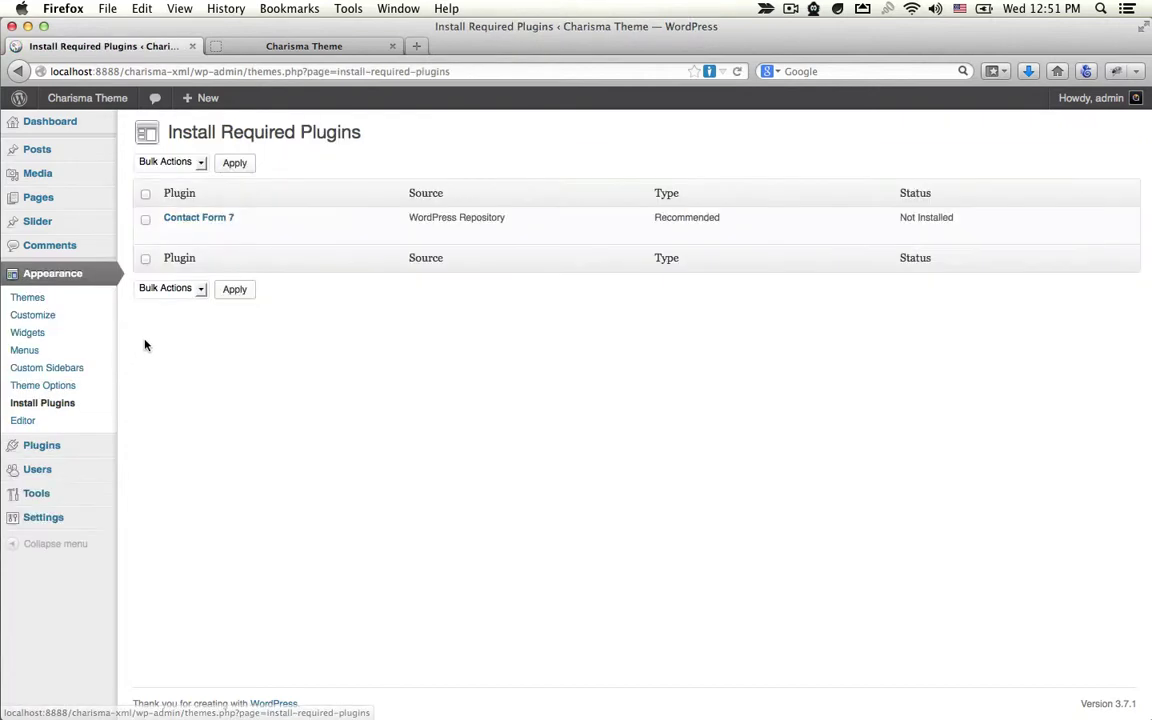
pyautogui.click(184, 231)
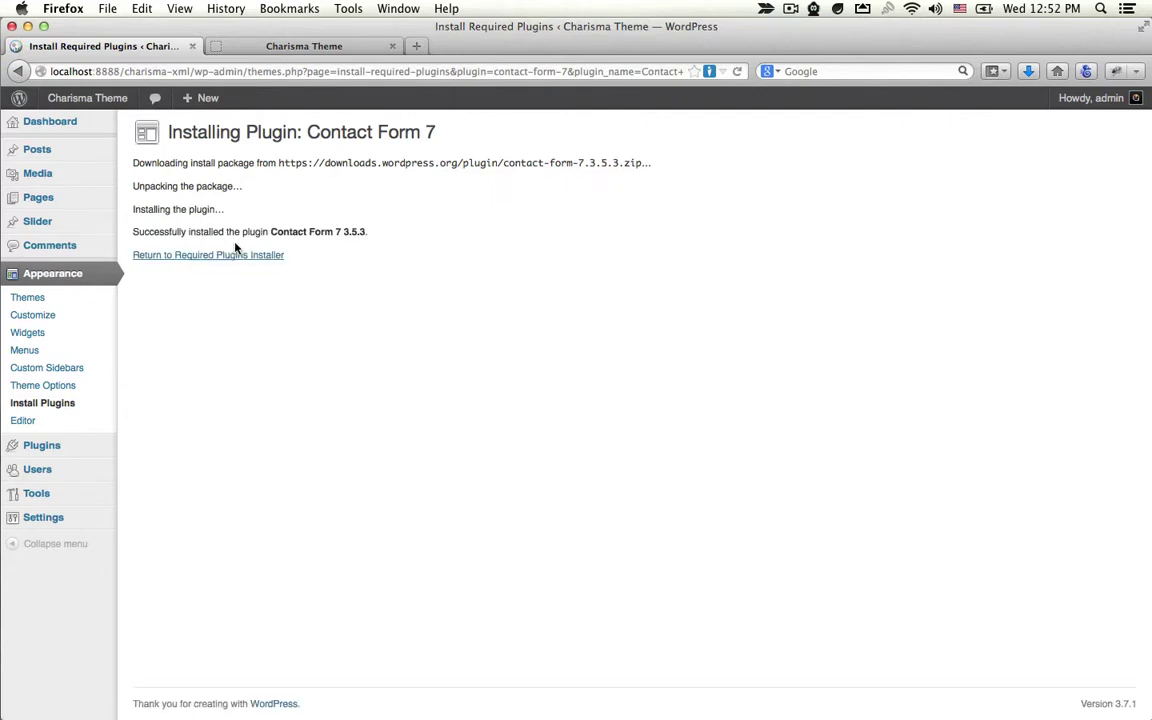
pyautogui.click(222, 255)
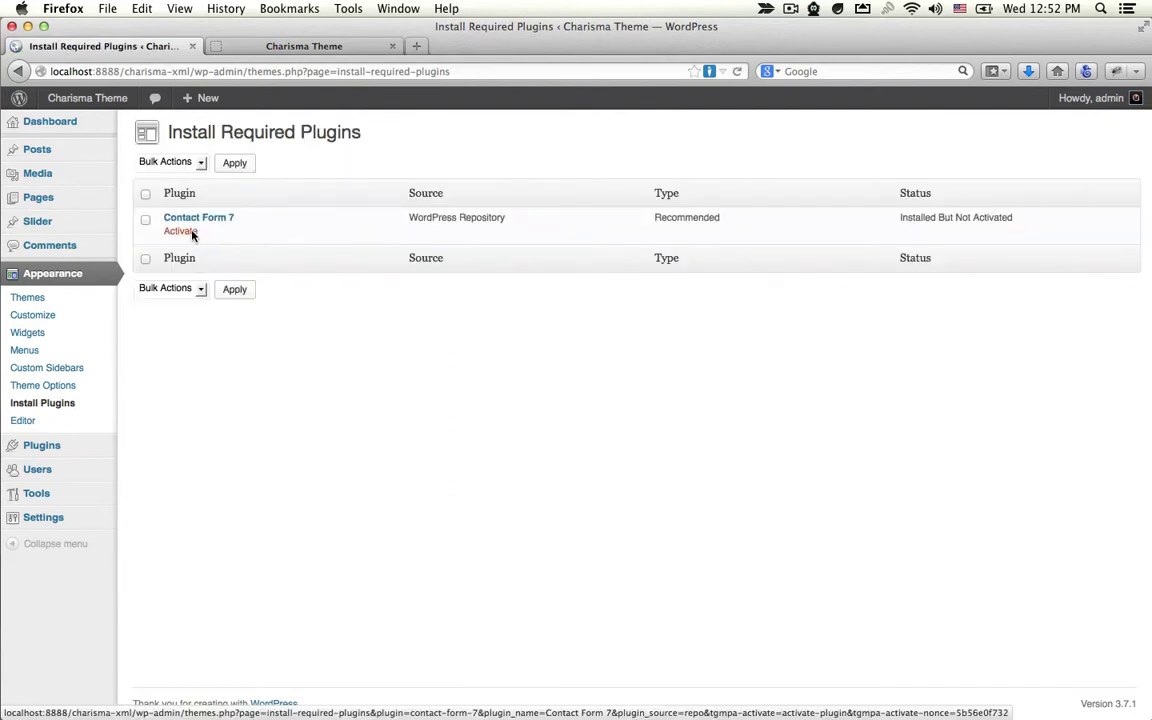
pyautogui.click(182, 231)
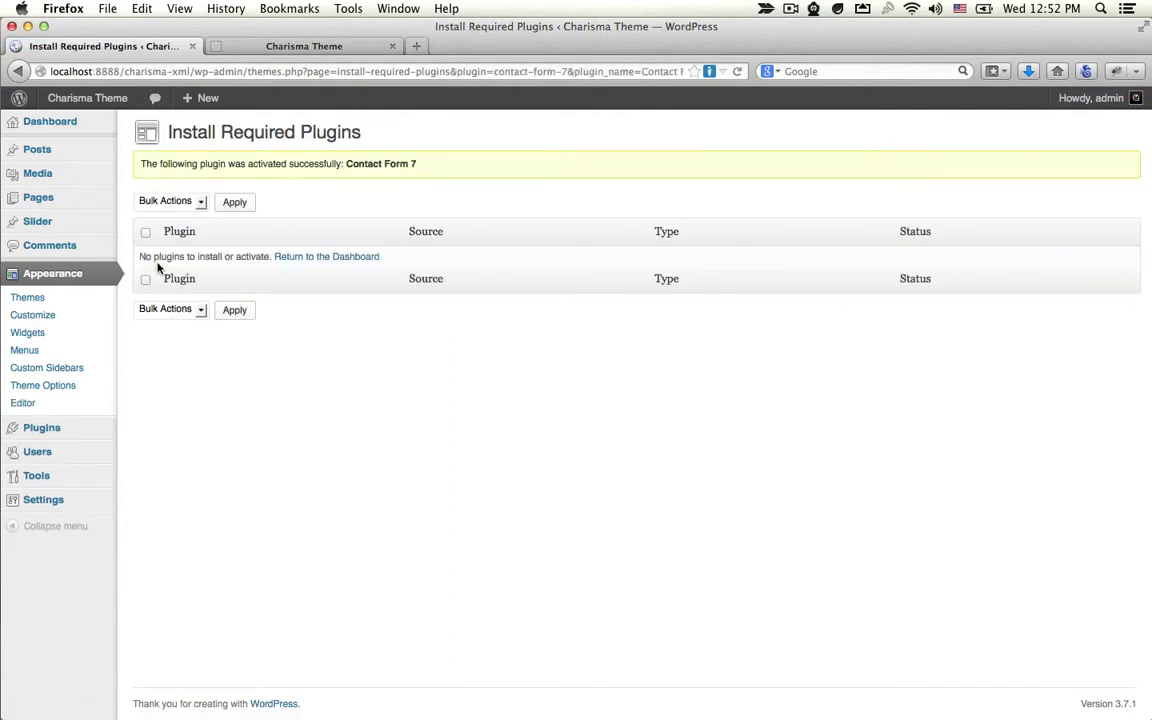
# Open Tools > Import > WordPress and drag charisma.xml from the XML folder onto the file field
pyautogui.moveTo(36, 476)
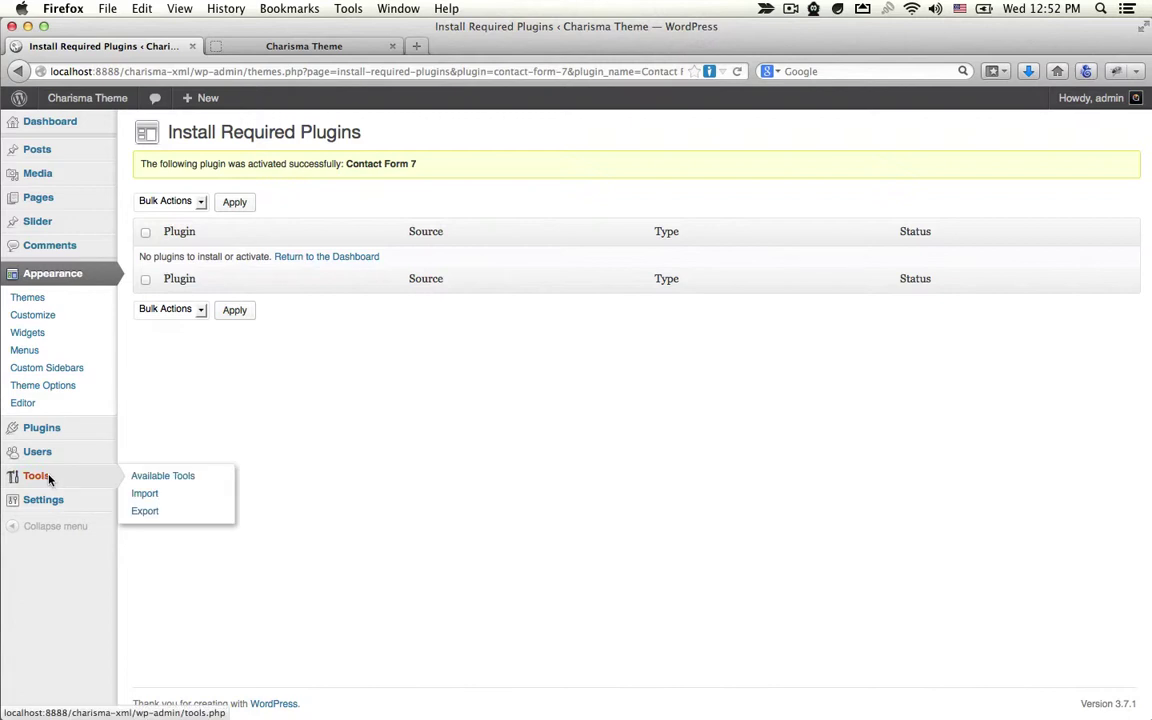
pyautogui.click(199, 502)
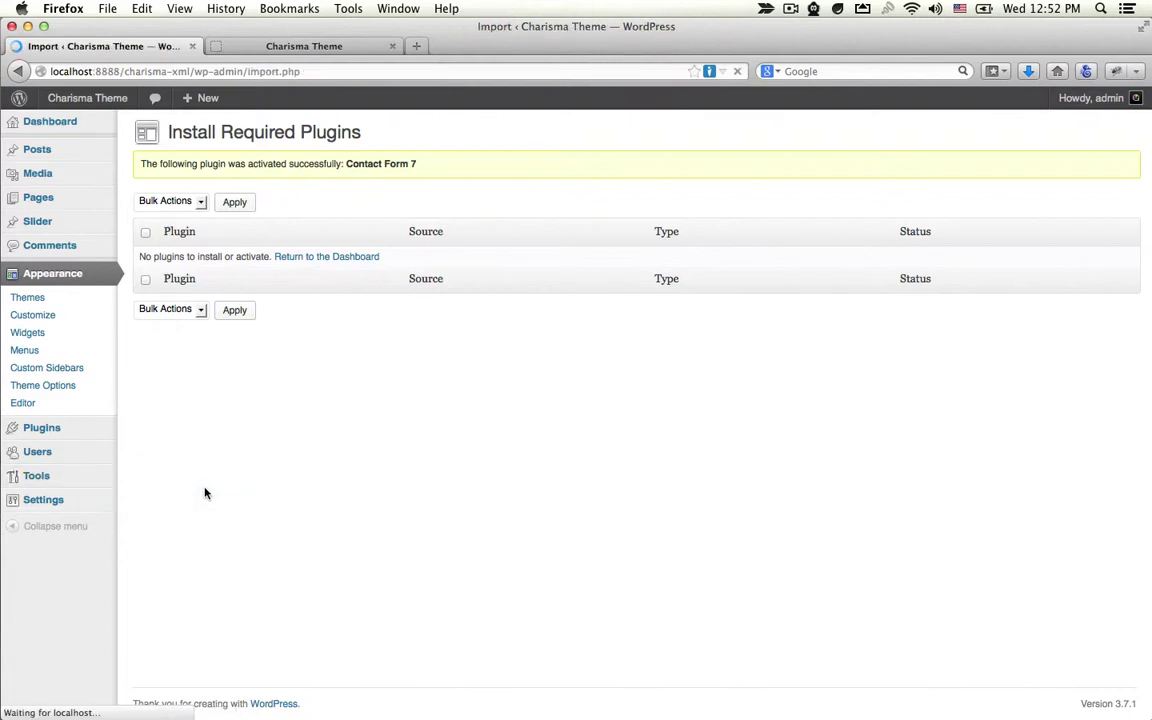
pyautogui.click(195, 329)
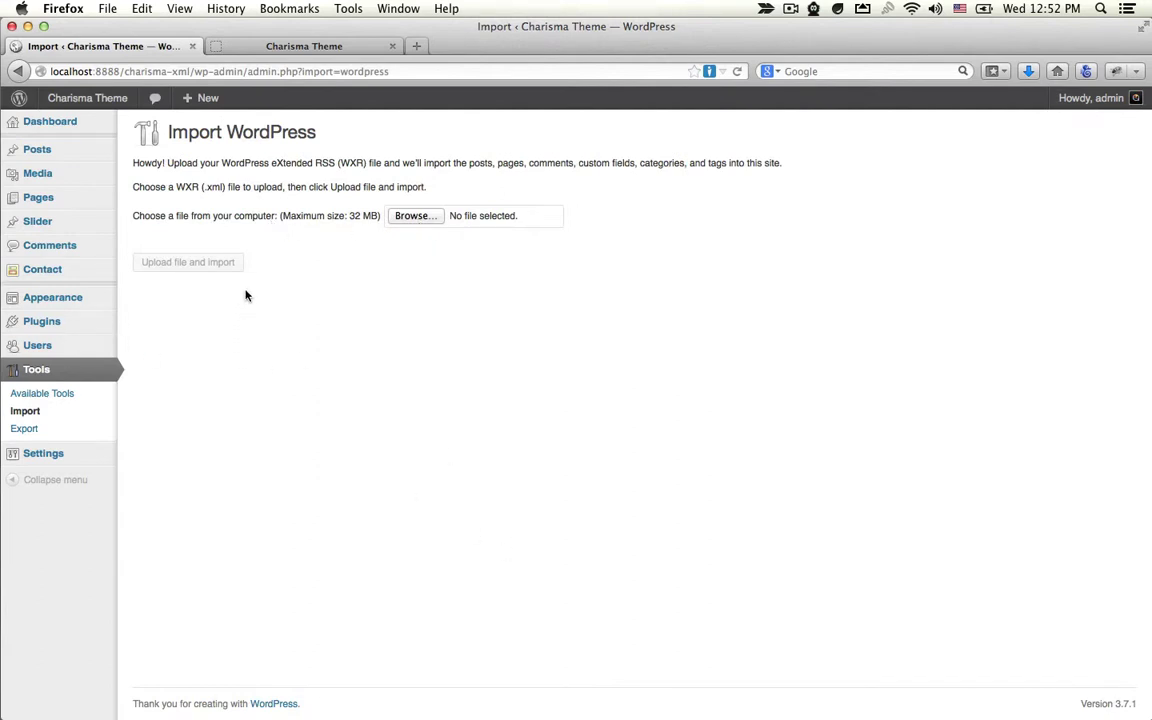
pyautogui.press('super+Tab')
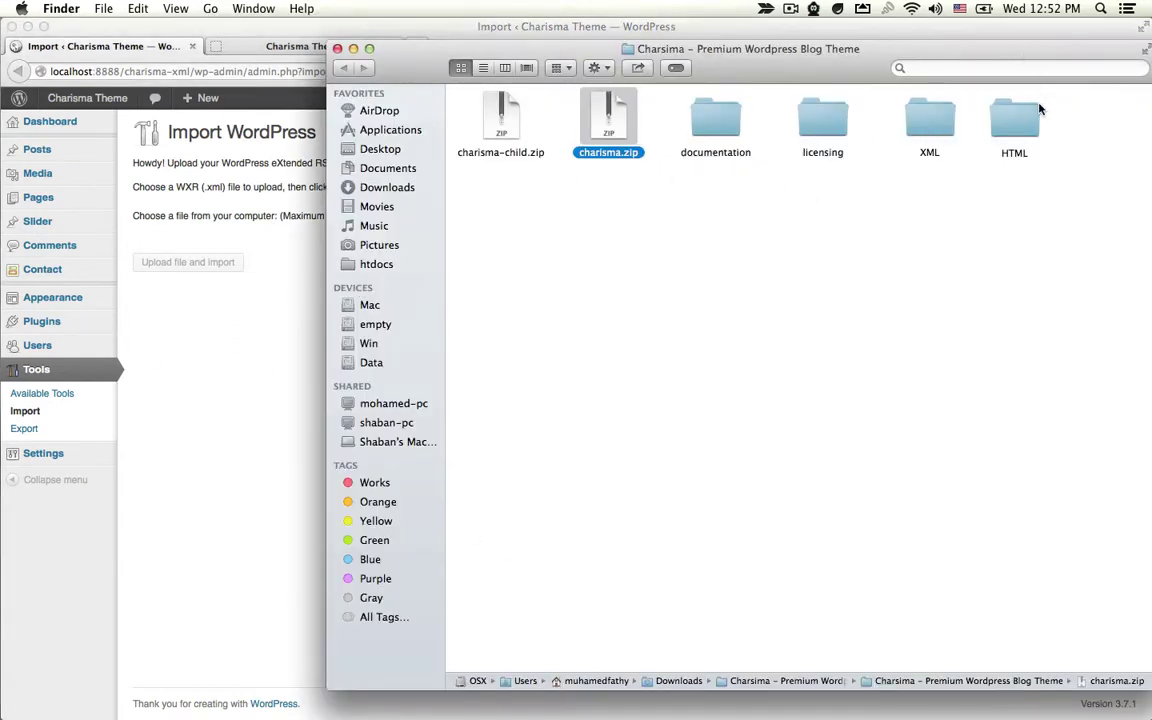
pyautogui.doubleClick(935, 118)
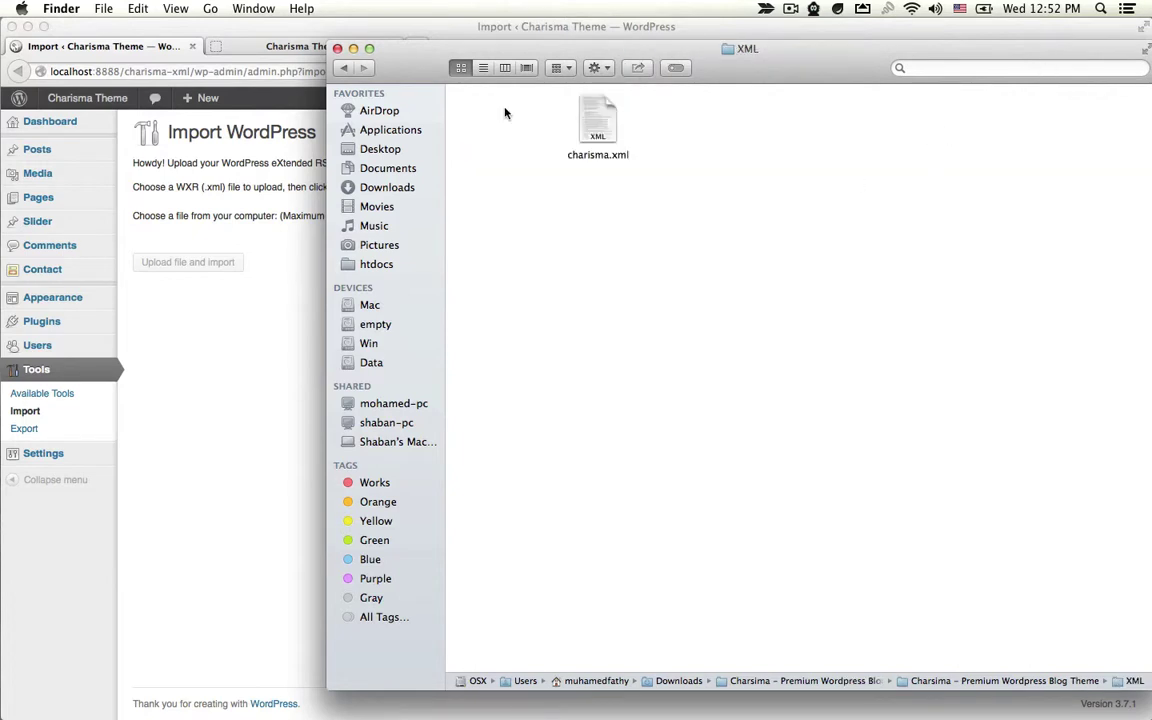
pyautogui.moveTo(598, 120); pyautogui.dragTo(506, 216)
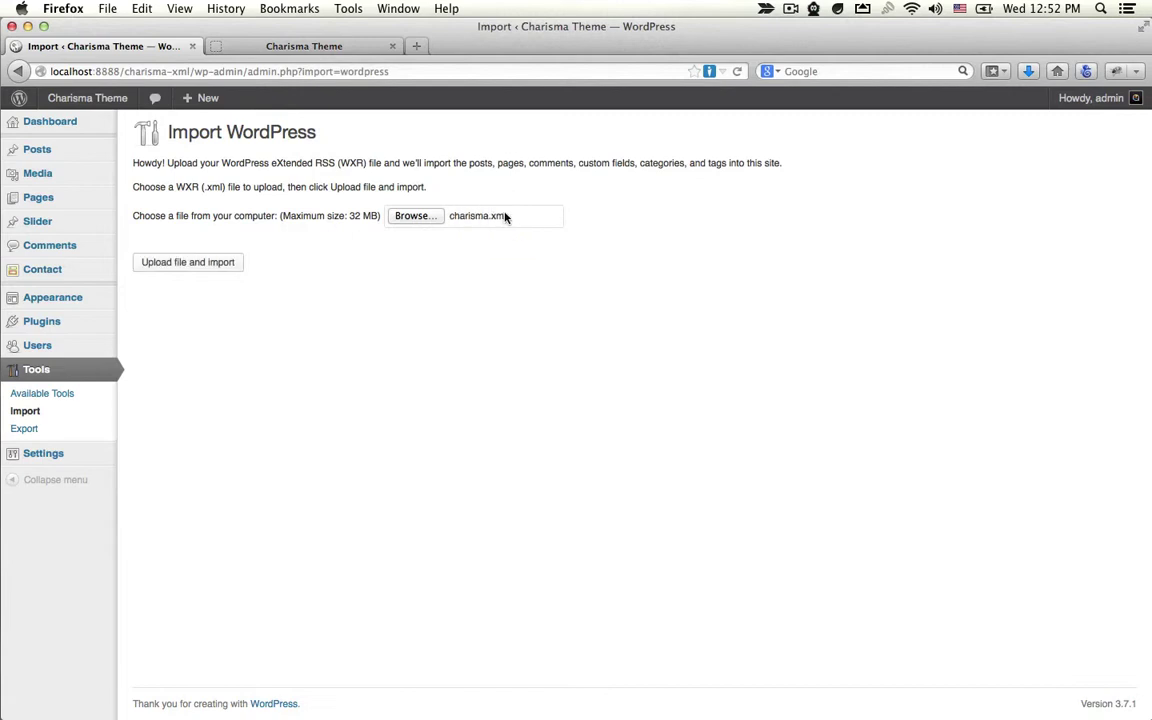
# Upload charisma.xml, include file attachments, assign posts to the existing admin user, and submit
pyautogui.click(202, 267)
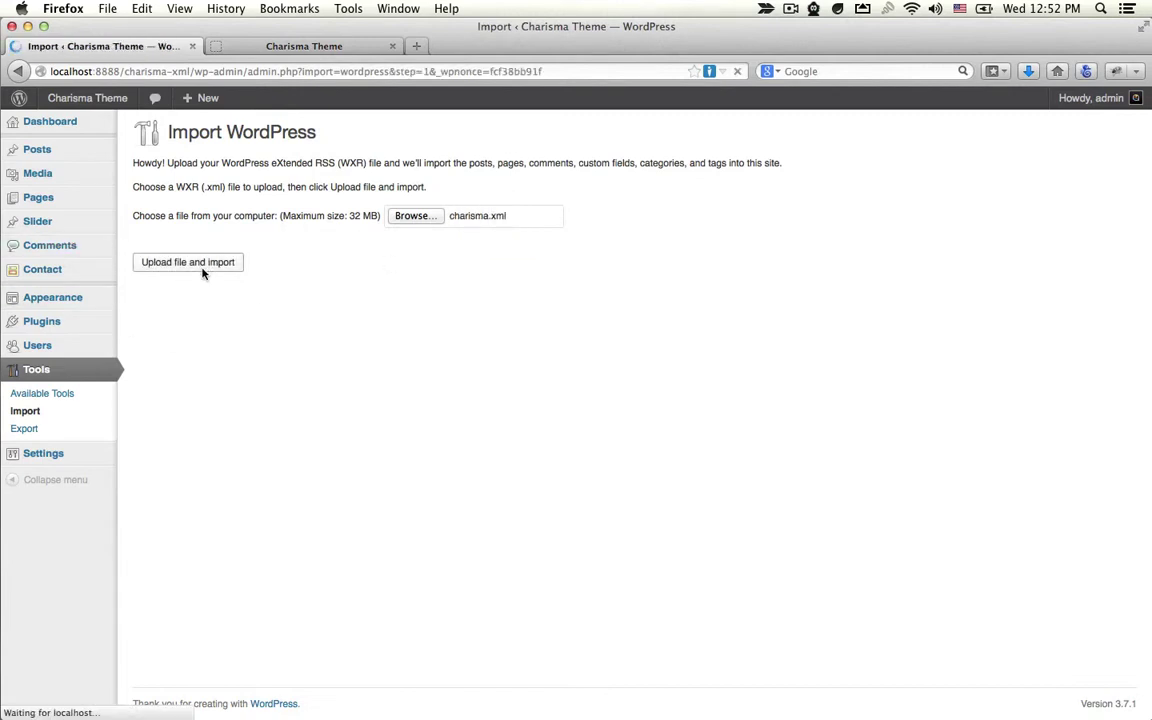
pyautogui.click(163, 325)
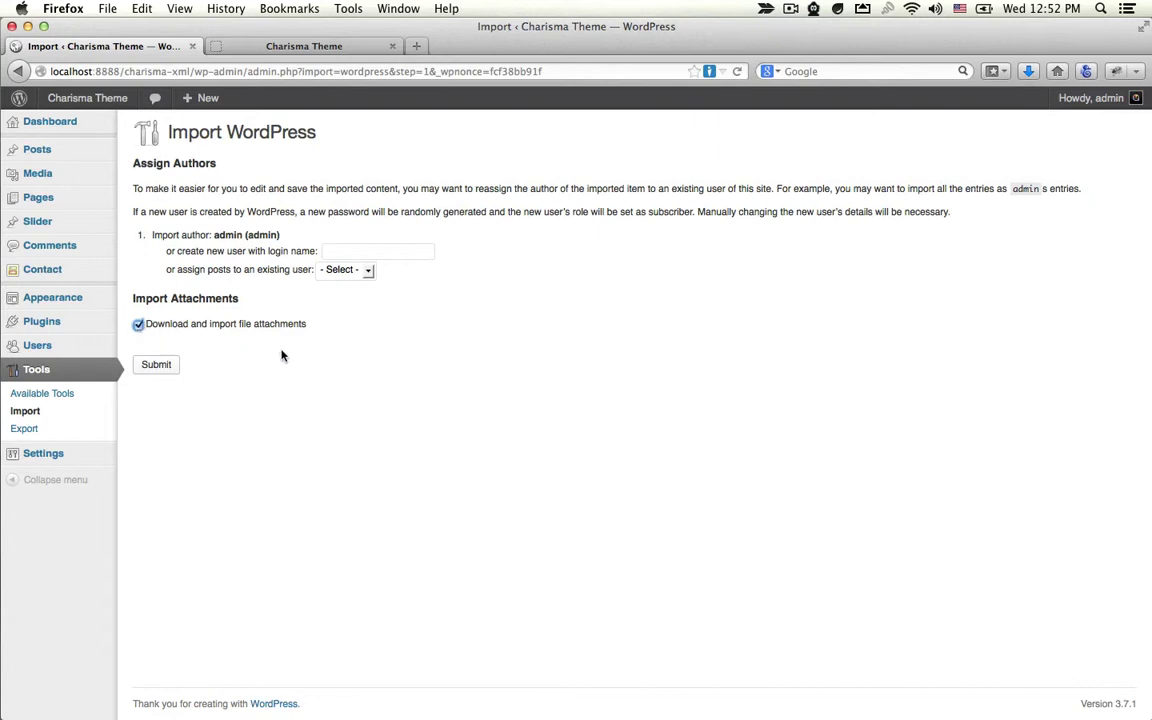
pyautogui.click(344, 270)
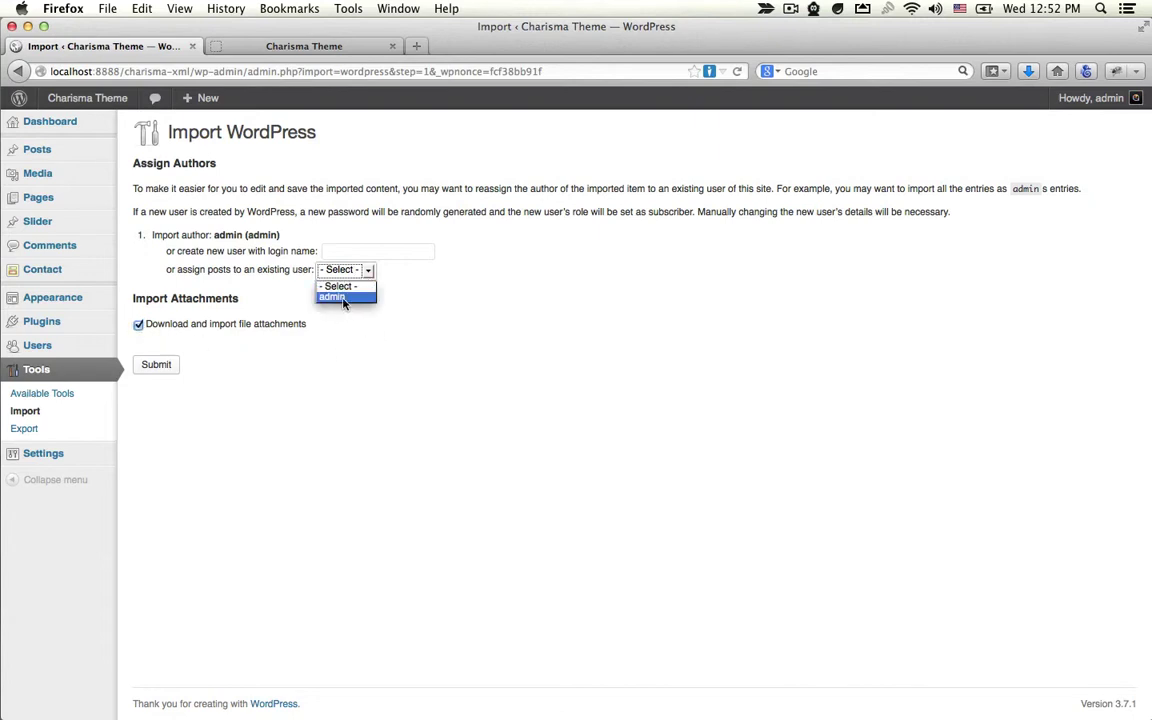
pyautogui.click(344, 298)
pyautogui.click(157, 365)
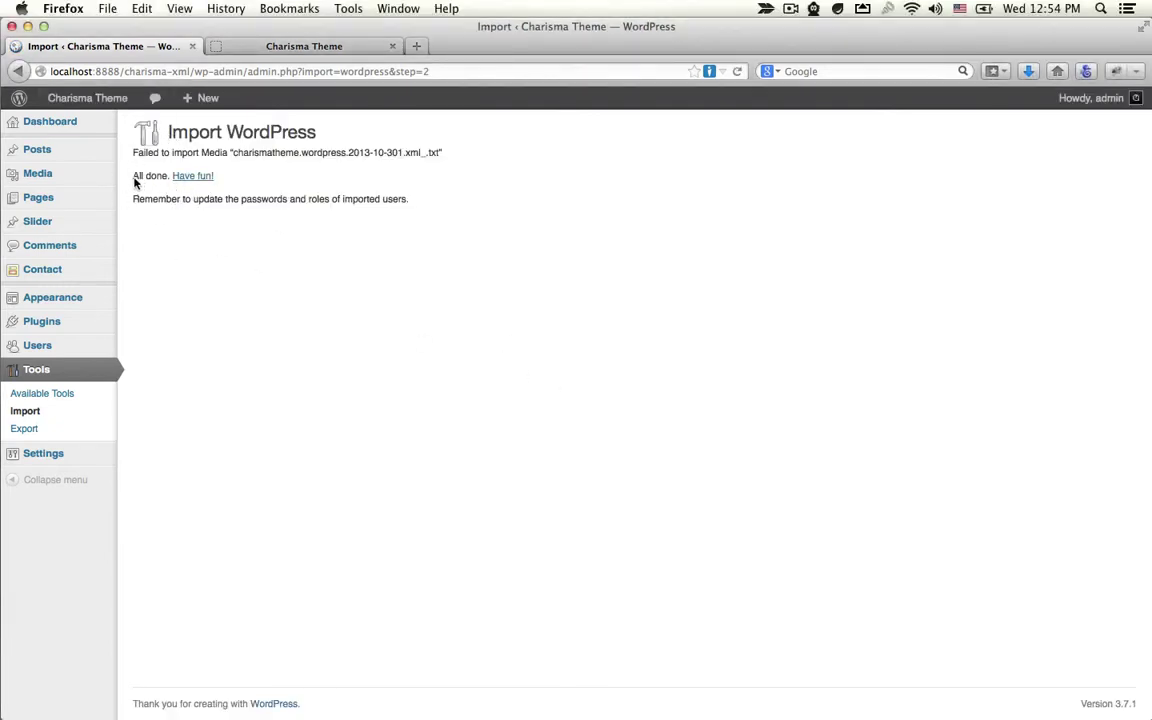
# Review the All done message and the failed media file name in the import results
pyautogui.moveTo(124, 168); pyautogui.dragTo(172, 185)
pyautogui.moveTo(234, 154); pyautogui.dragTo(133, 152)
pyautogui.click(190, 158)
# Move the default Hello world! post to the Trash from the Posts list
pyautogui.click(34, 150)
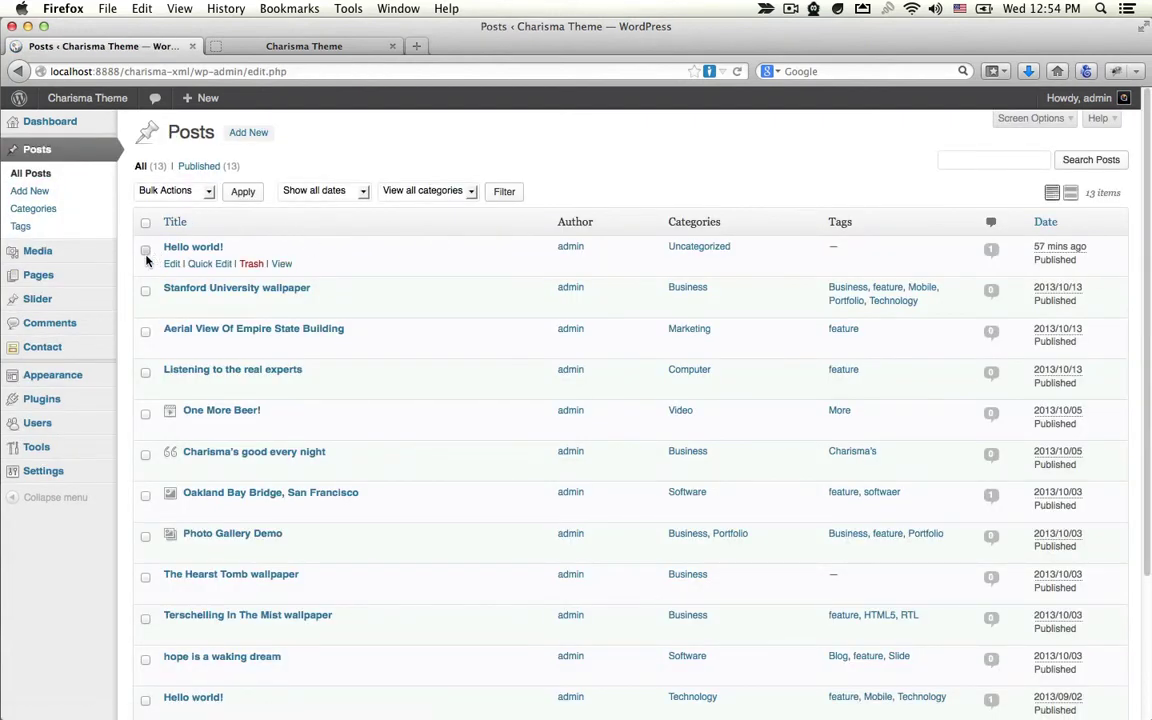
pyautogui.click(146, 251)
pyautogui.click(251, 263)
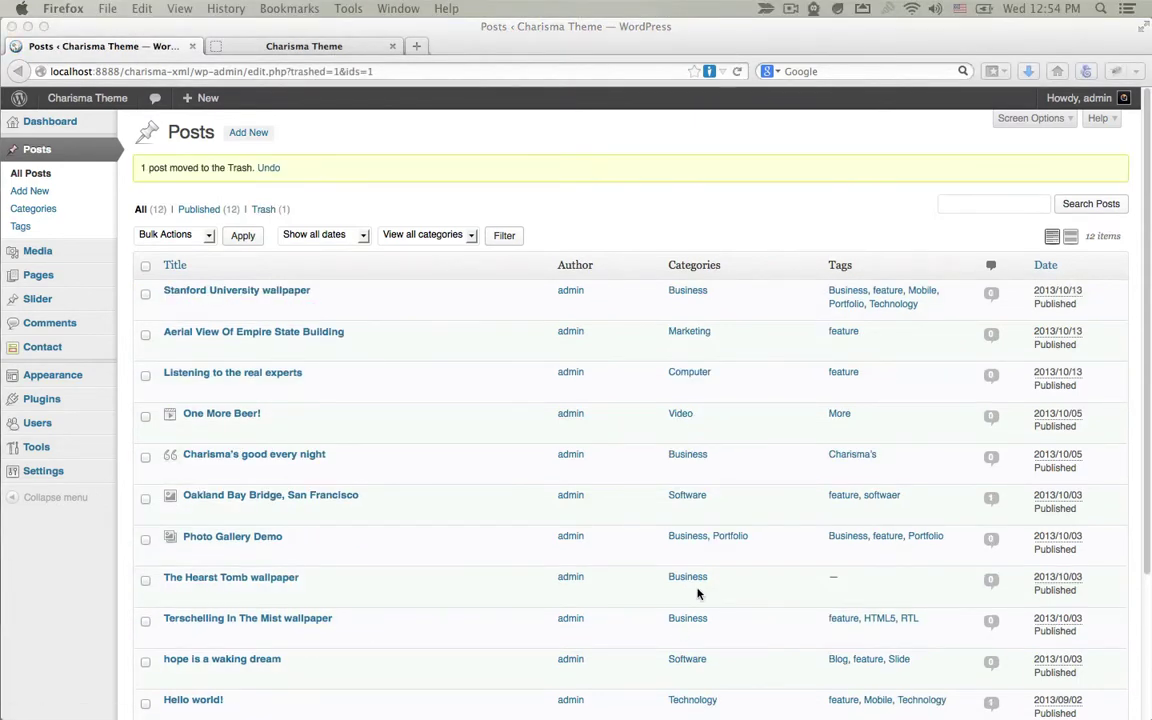
# Reload the front page, advance the featured slider, and scroll through the imported posts
pyautogui.click(308, 45)
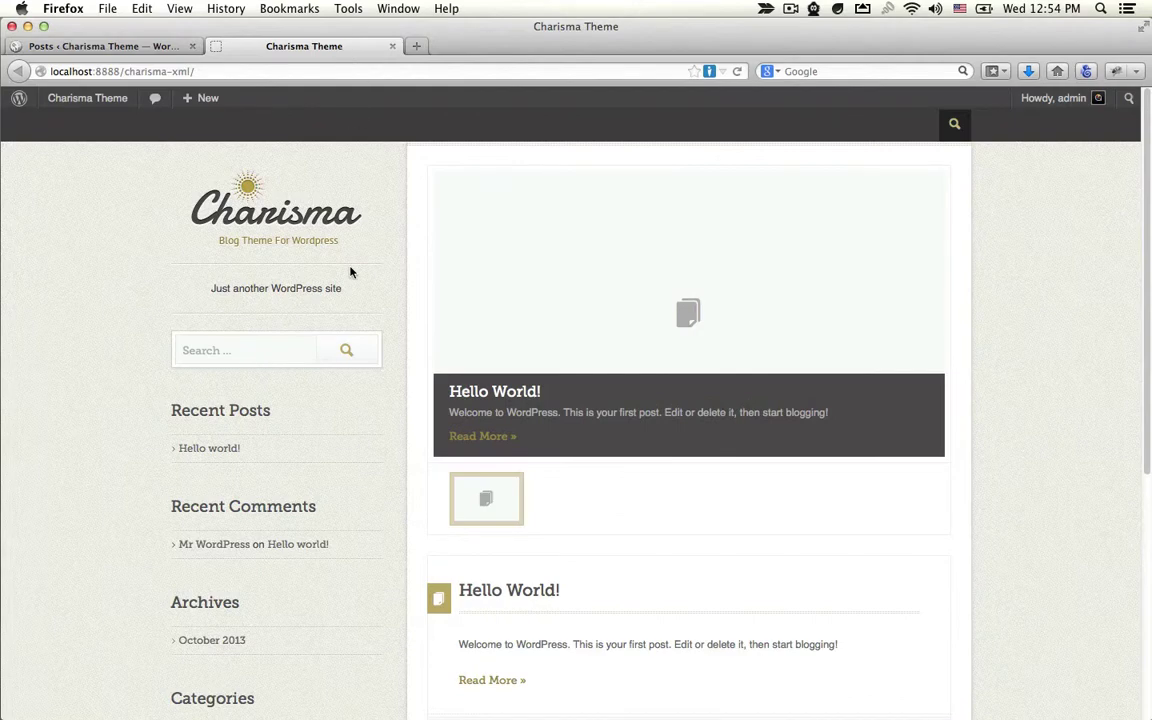
pyautogui.press('super+r')
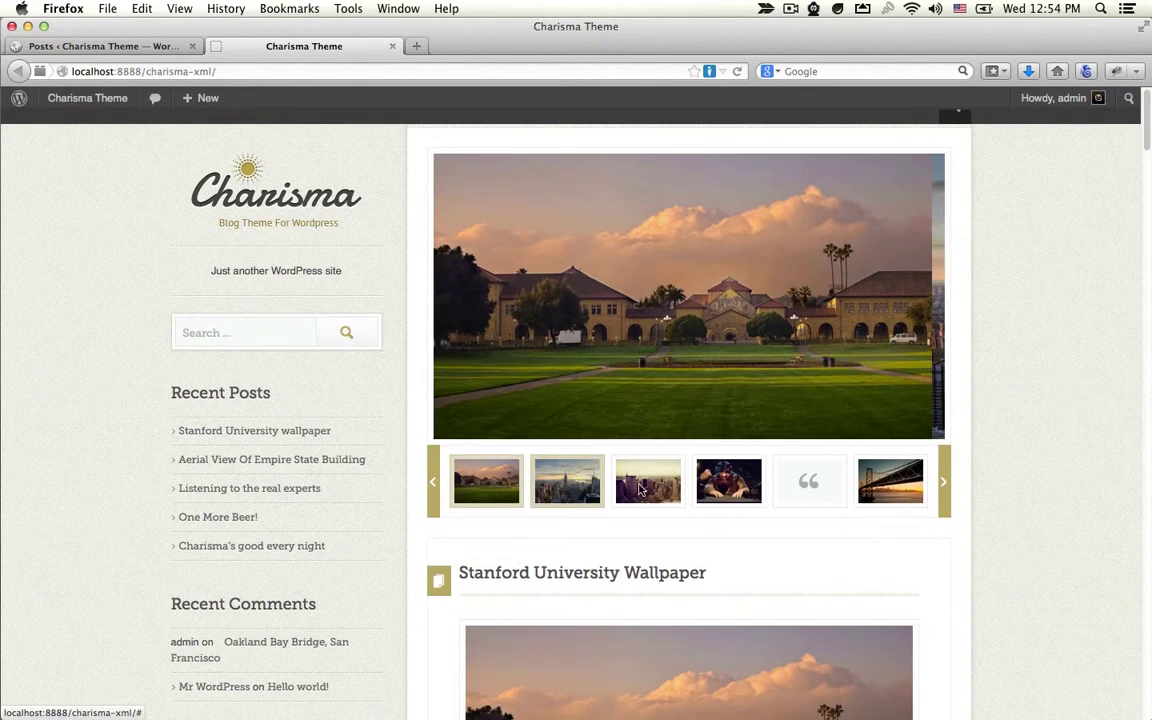
pyautogui.click(640, 488)
pyautogui.scroll(-10, 745, 460)
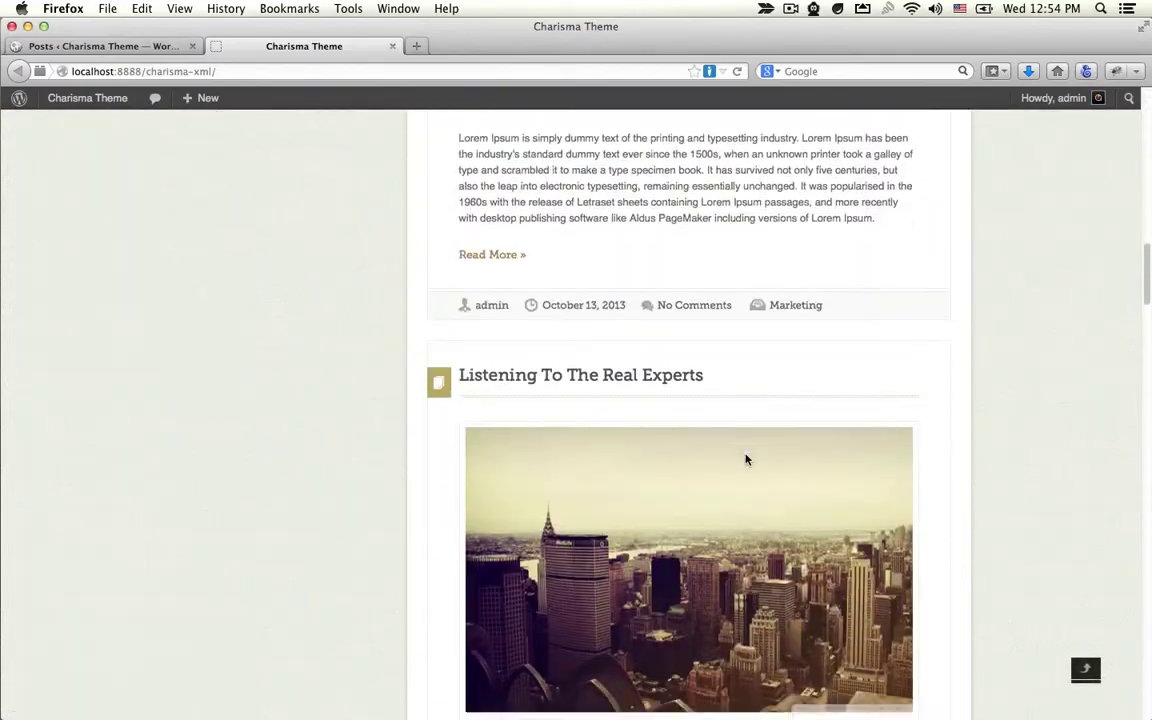
pyautogui.scroll(-15, 745, 460)
pyautogui.scroll(15, 745, 478)
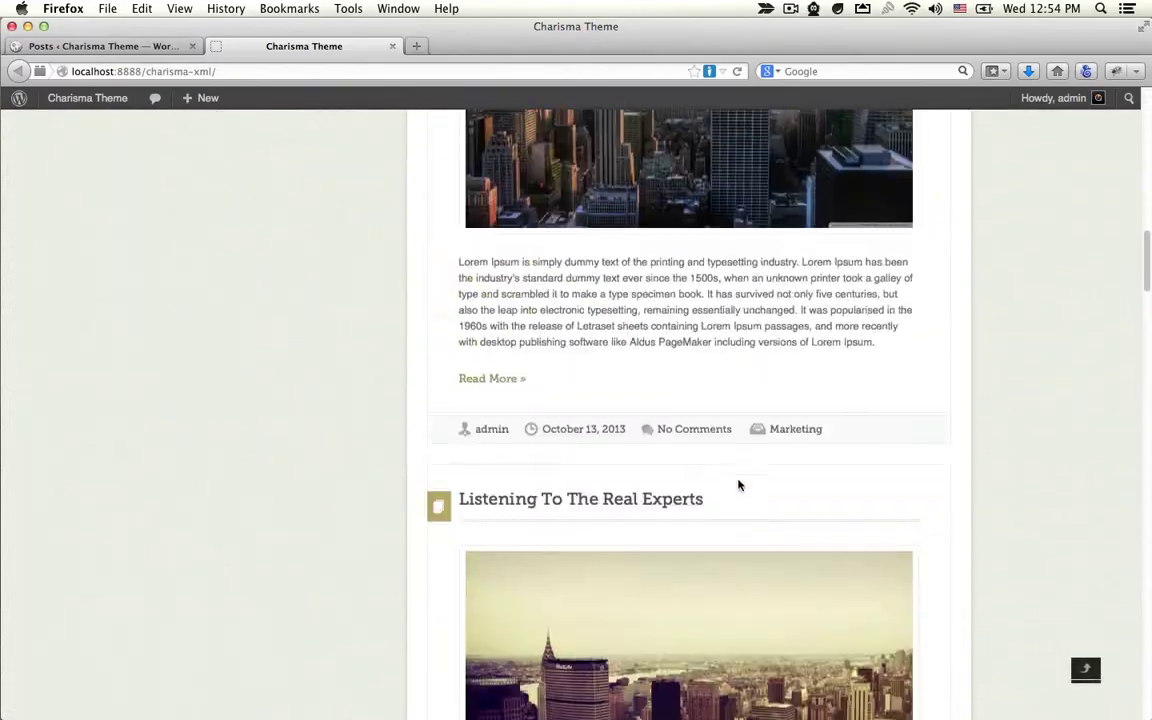
pyautogui.scroll(-12, 748, 455)
pyautogui.scroll(-20, 751, 462)
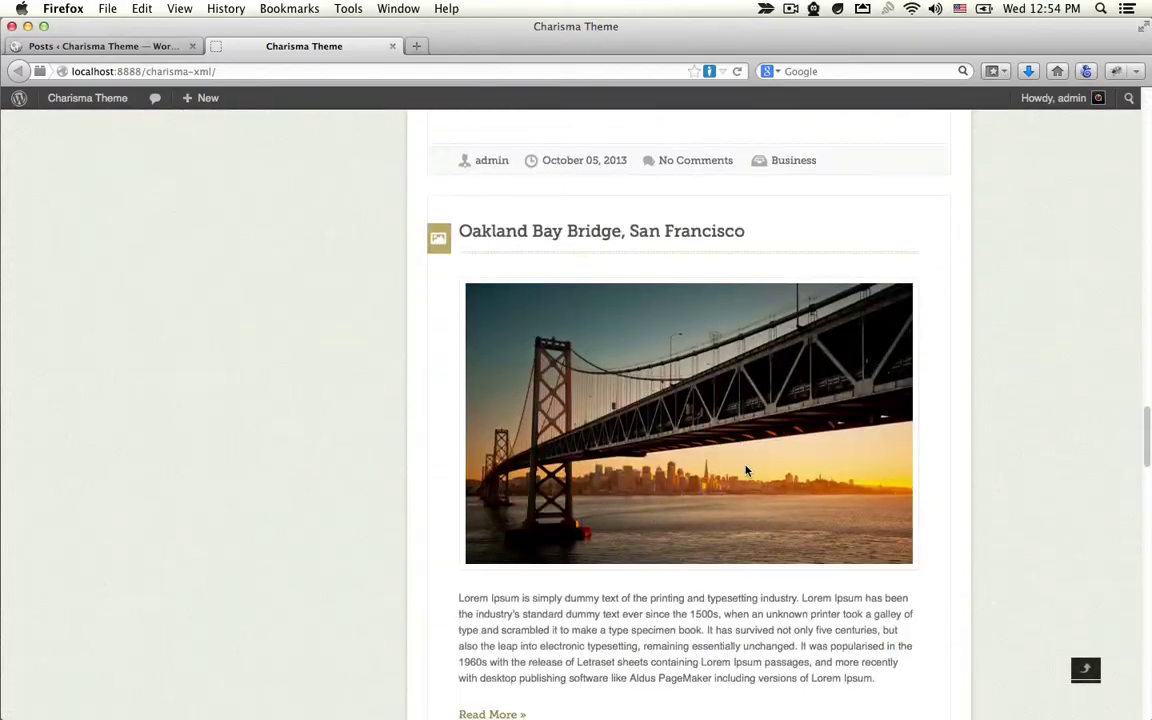
pyautogui.scroll(-8, 742, 471)
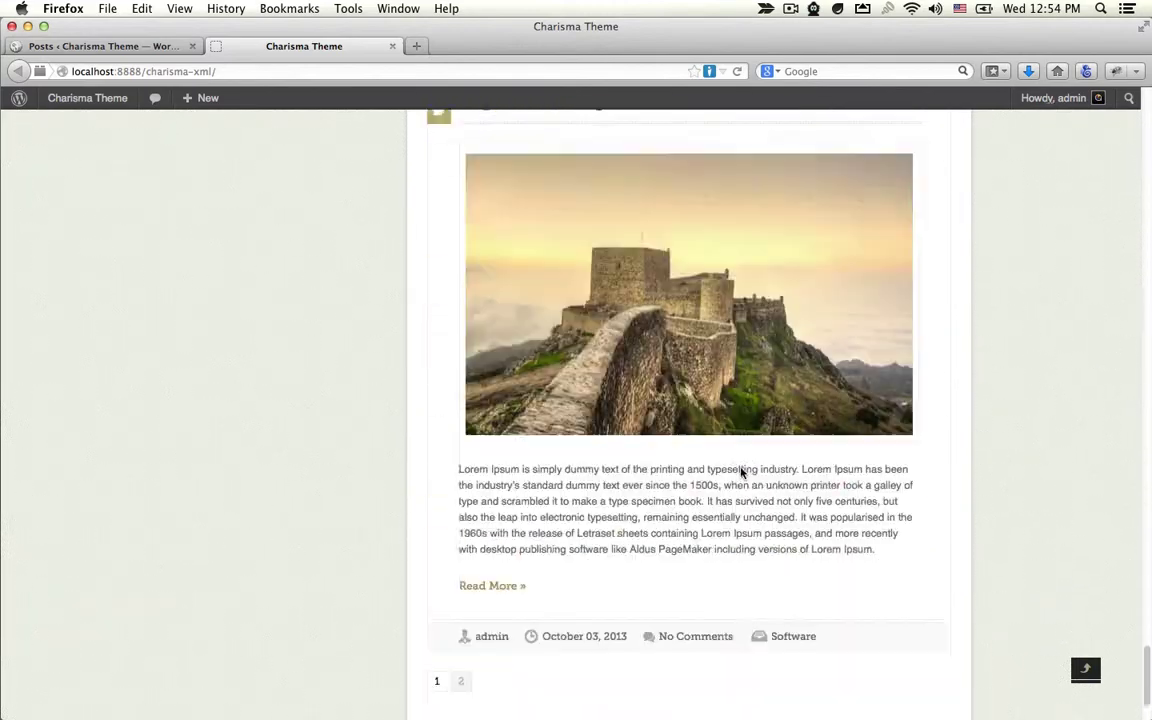
pyautogui.scroll(20, 733, 476)
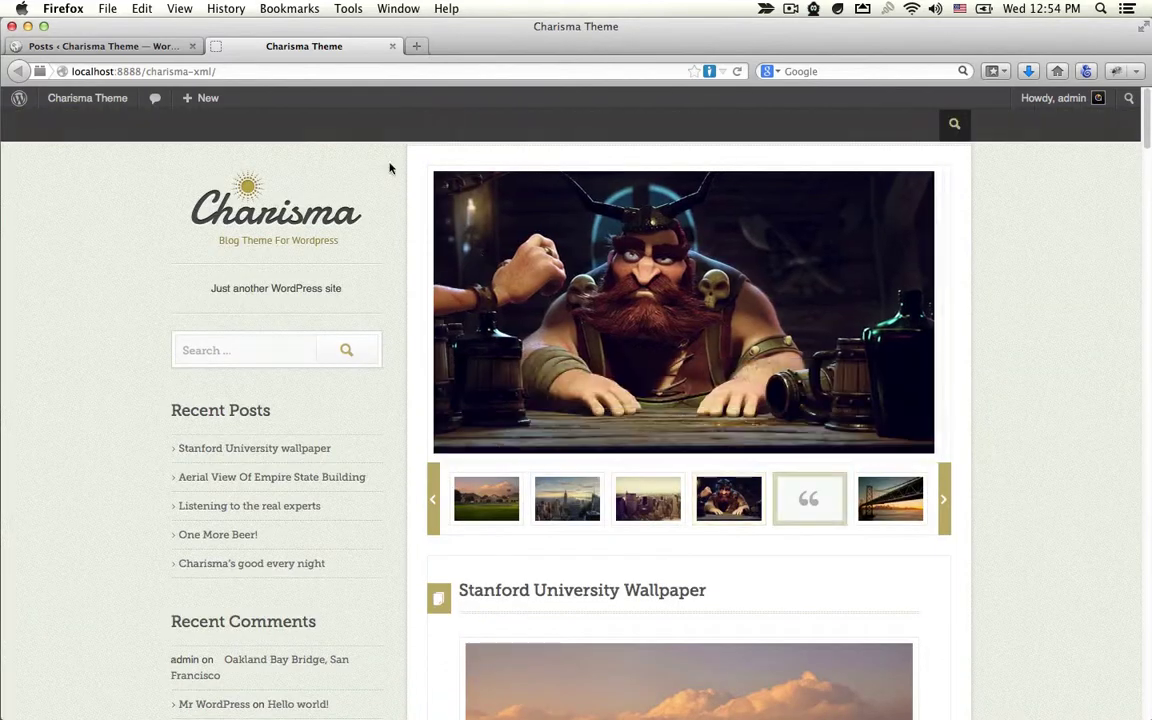
pyautogui.click(148, 46)
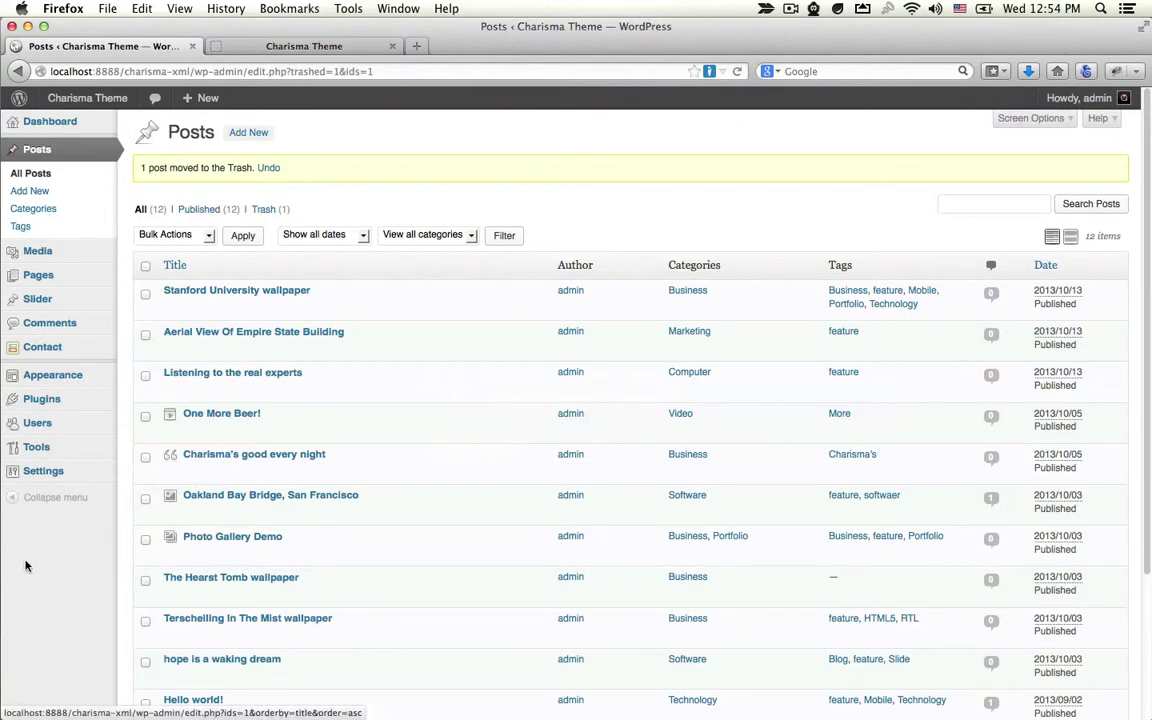
# Open Appearance > Menus and briefly compare against the site front page
pyautogui.moveTo(30, 375)
pyautogui.click(146, 428)
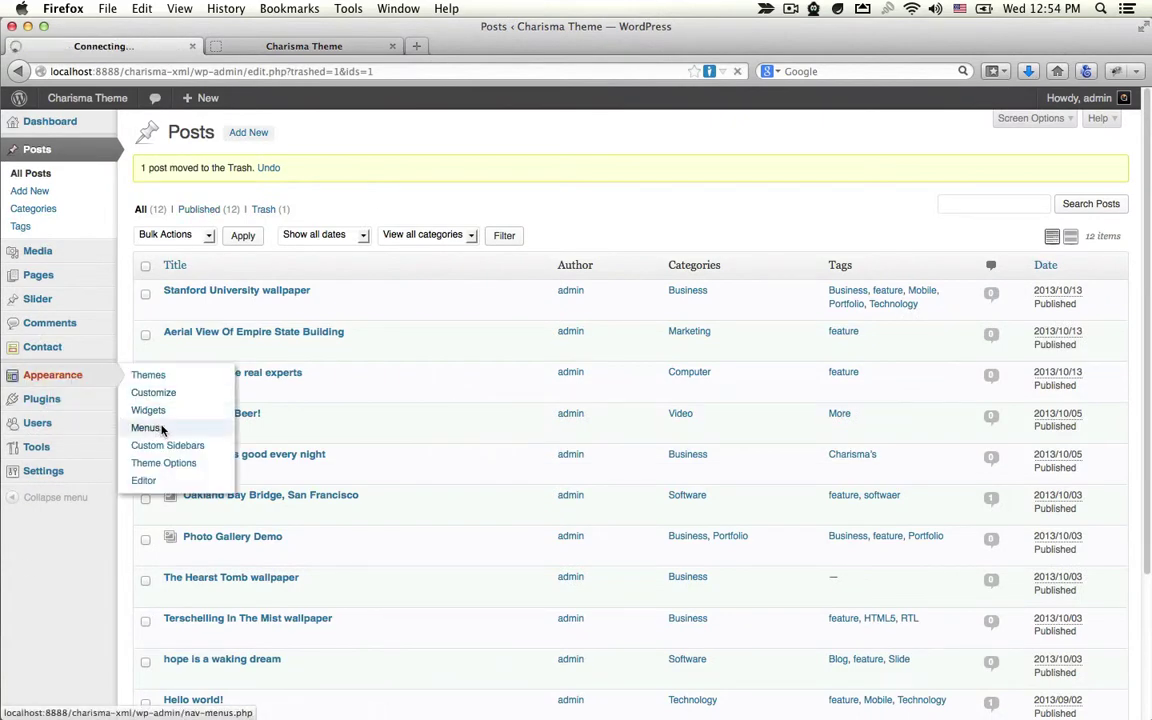
pyautogui.click(275, 44)
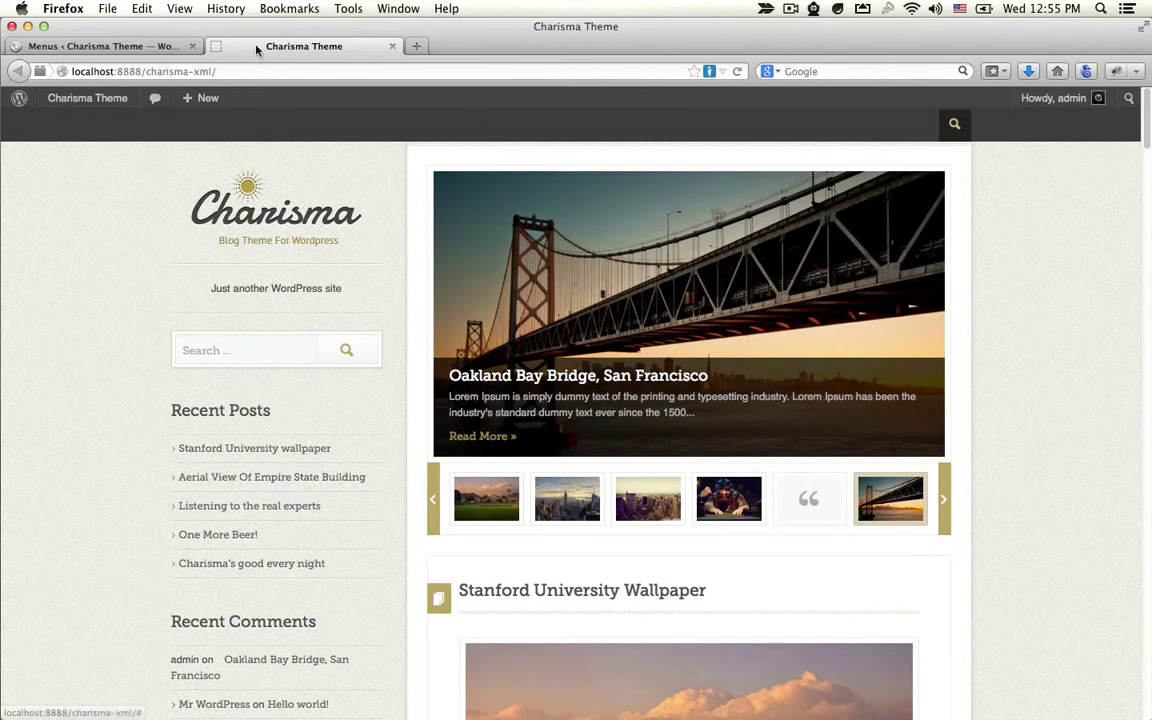
pyautogui.click(86, 46)
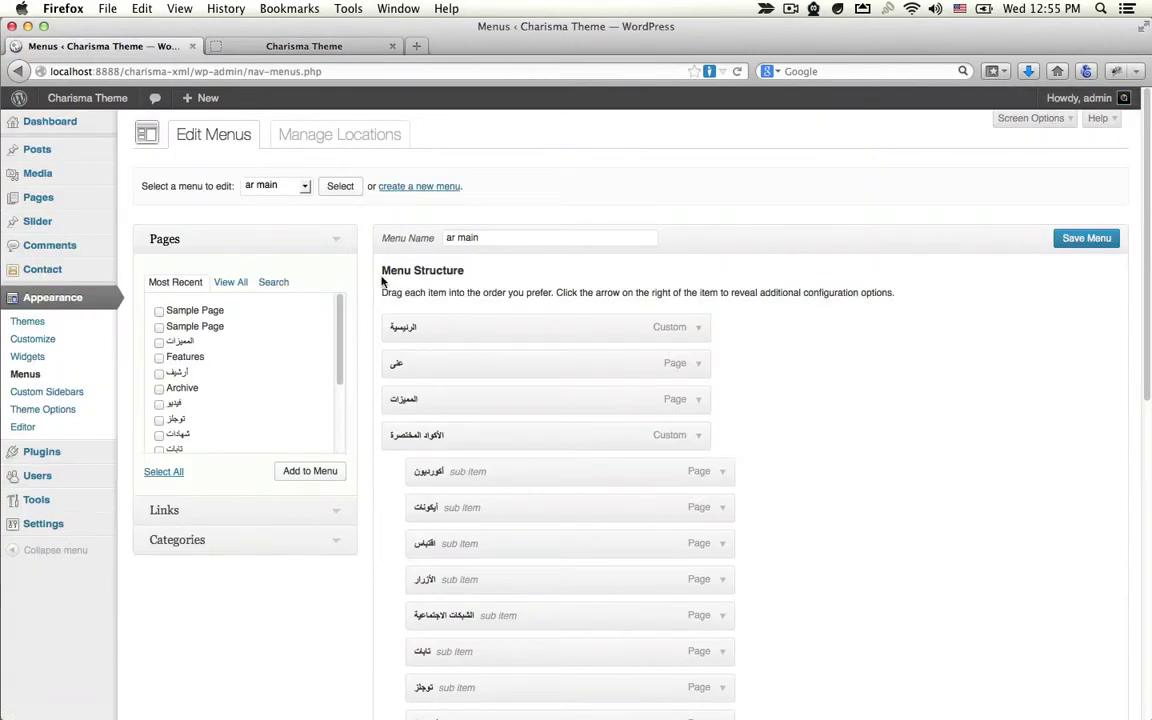
pyautogui.scroll(-15, 545, 352)
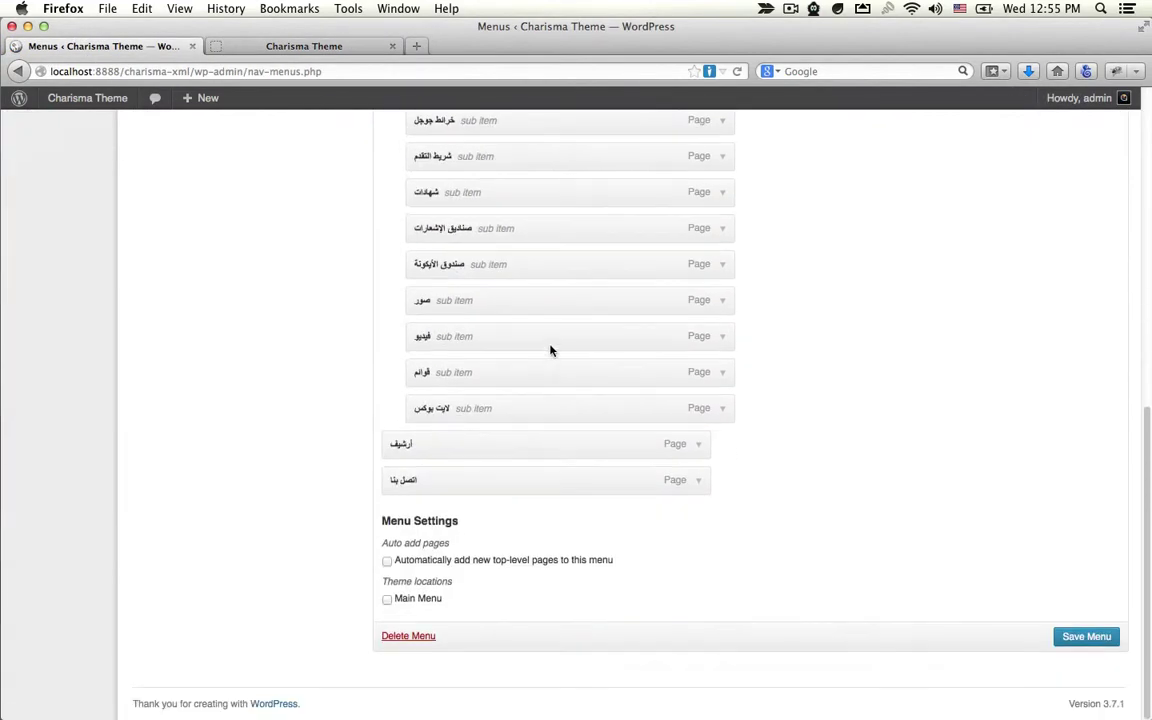
pyautogui.scroll(15, 548, 350)
# Choose 'main' in 'Select a menu to edit' and load it for editing
pyautogui.click(280, 186)
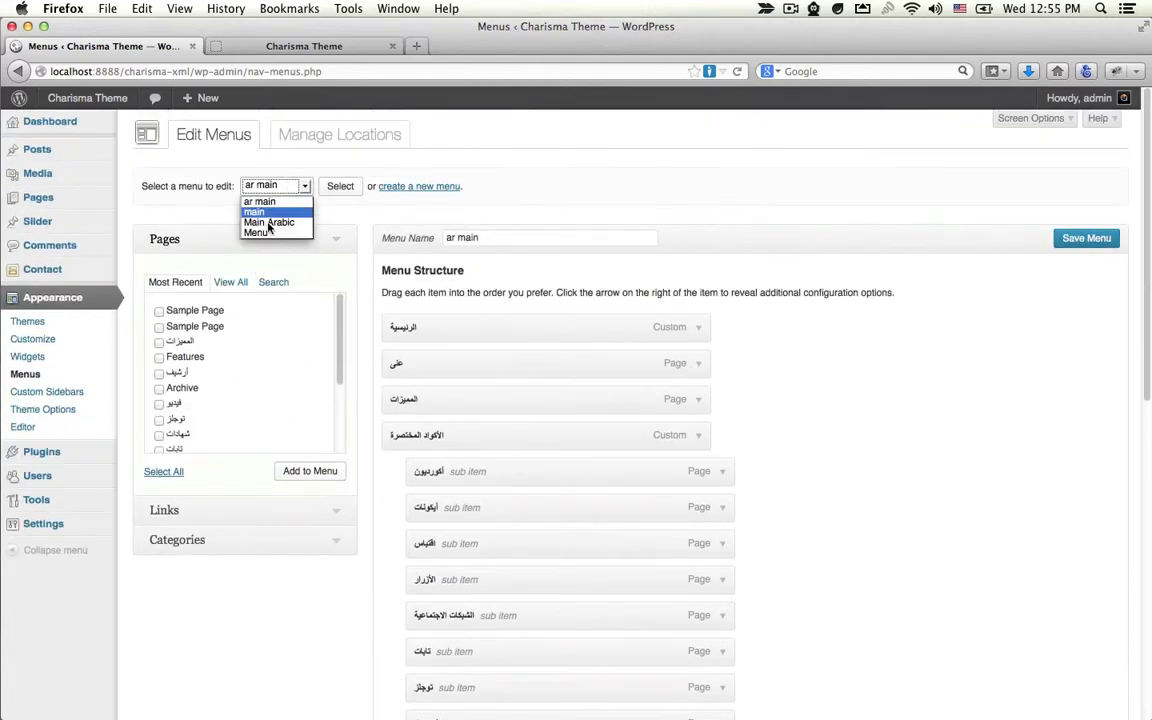
pyautogui.click(265, 210)
pyautogui.click(340, 187)
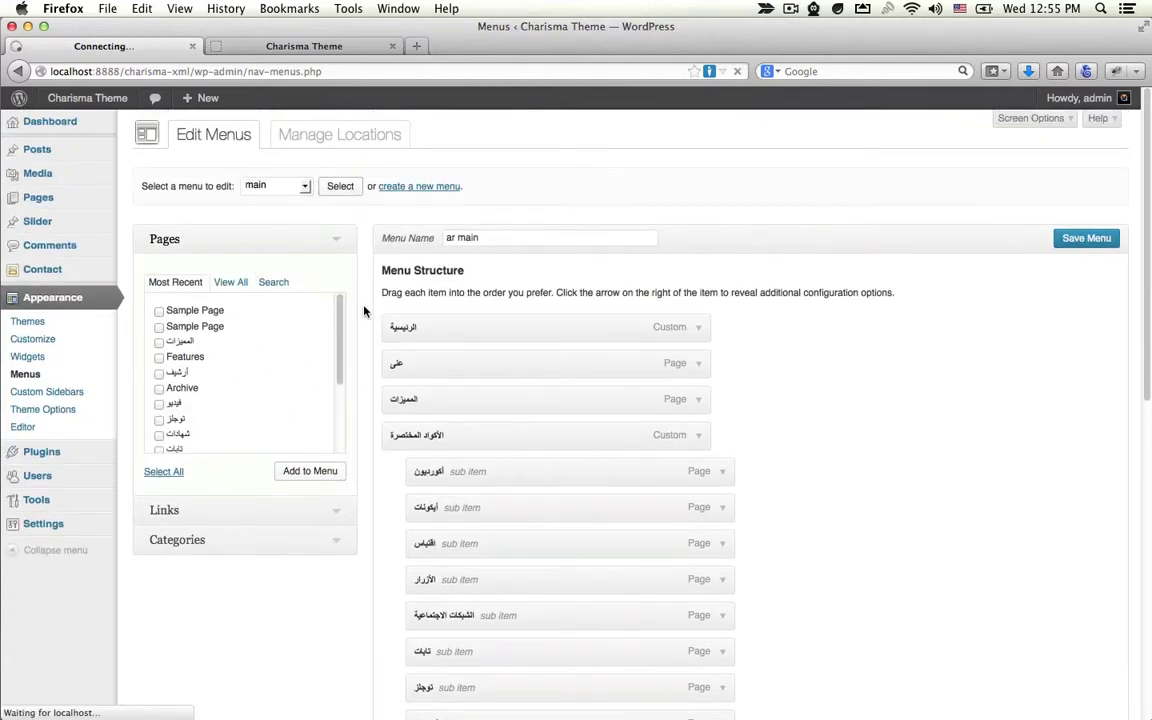
pyautogui.scroll(-5, 480, 360)
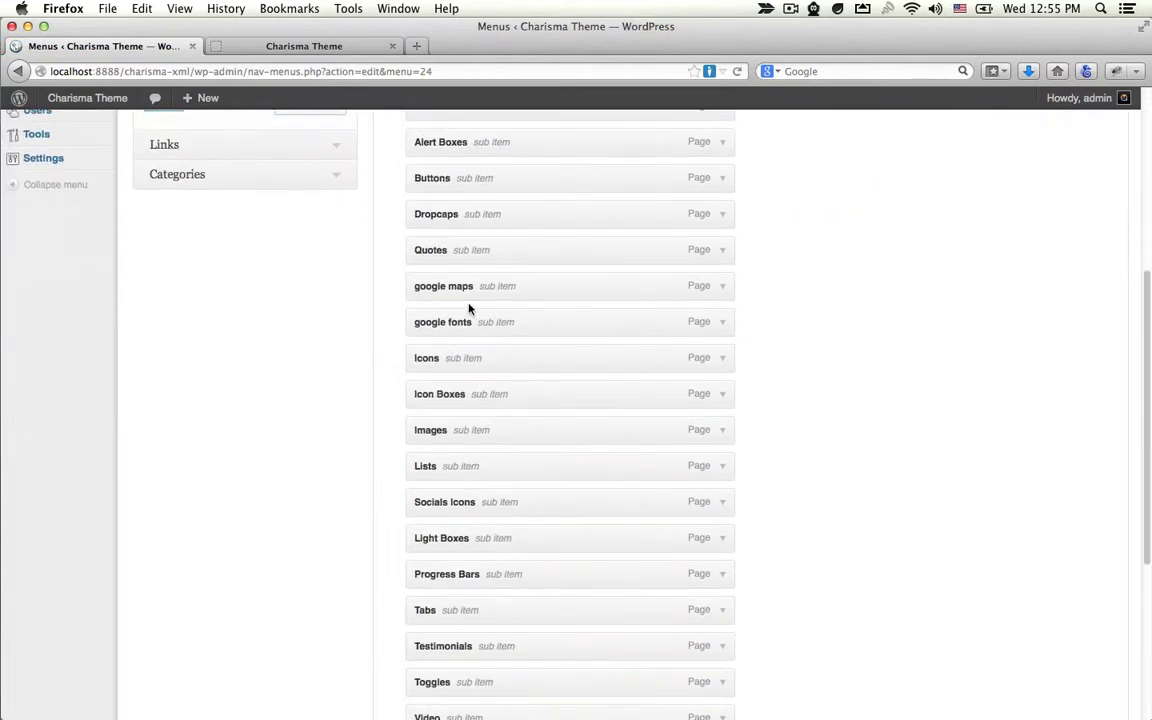
pyautogui.scroll(-4, 469, 309)
pyautogui.scroll(8, 501, 399)
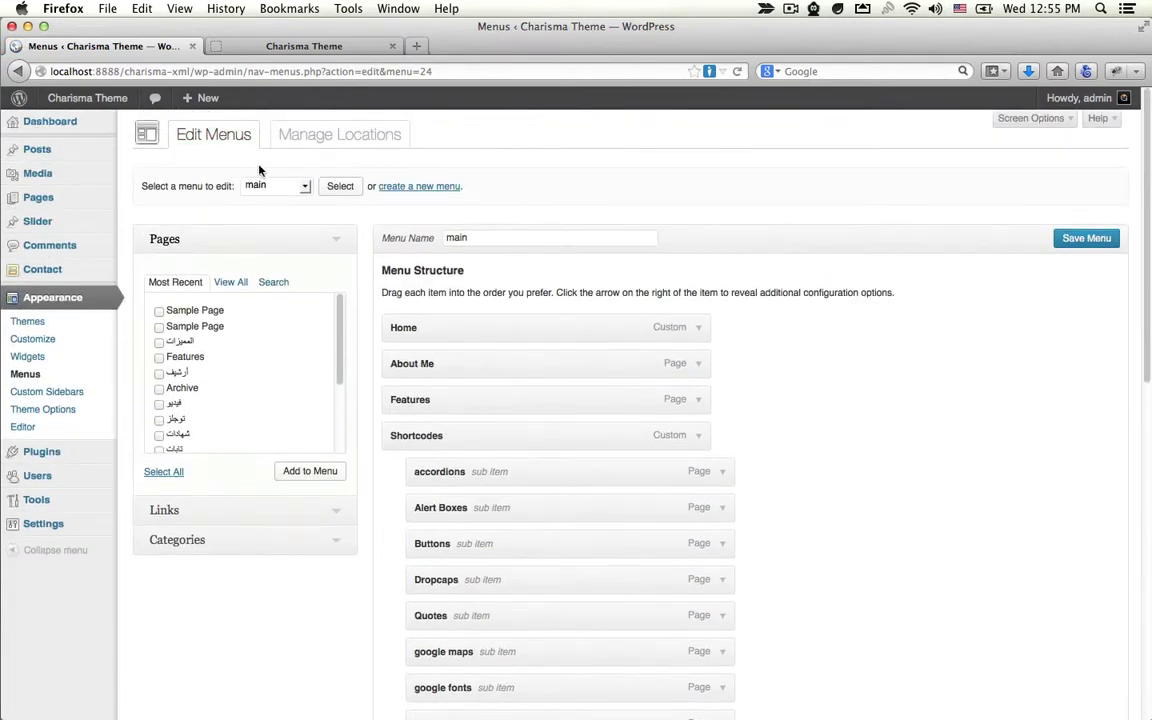
pyautogui.click(262, 185)
pyautogui.click(767, 347)
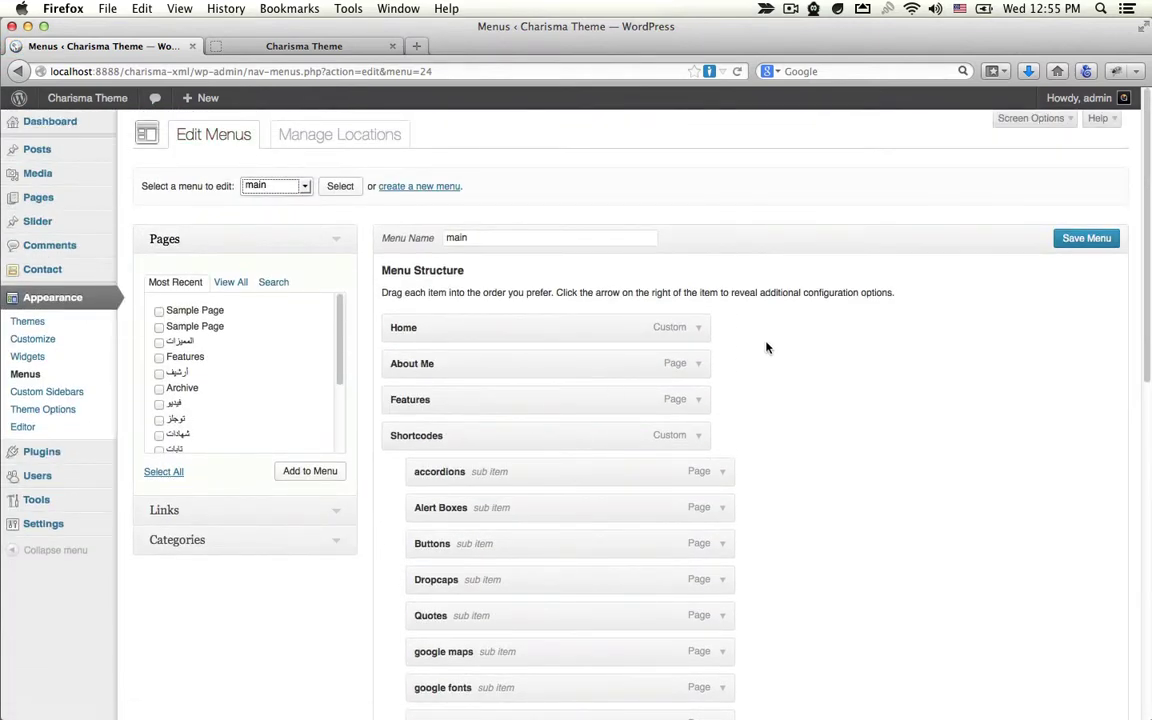
pyautogui.scroll(-10, 702, 512)
pyautogui.scroll(10, 697, 530)
# Enable CSS Classes in Screen Options, clear the Home item's CSS class, and save the menu
pyautogui.click(699, 328)
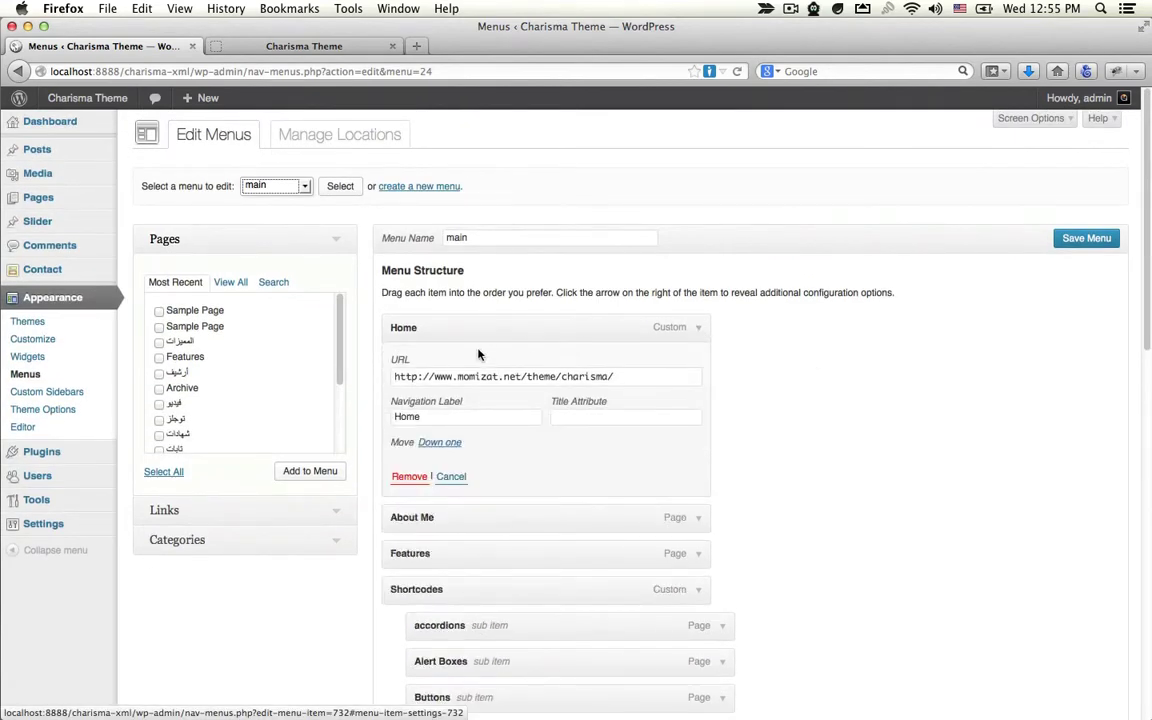
pyautogui.click(449, 420)
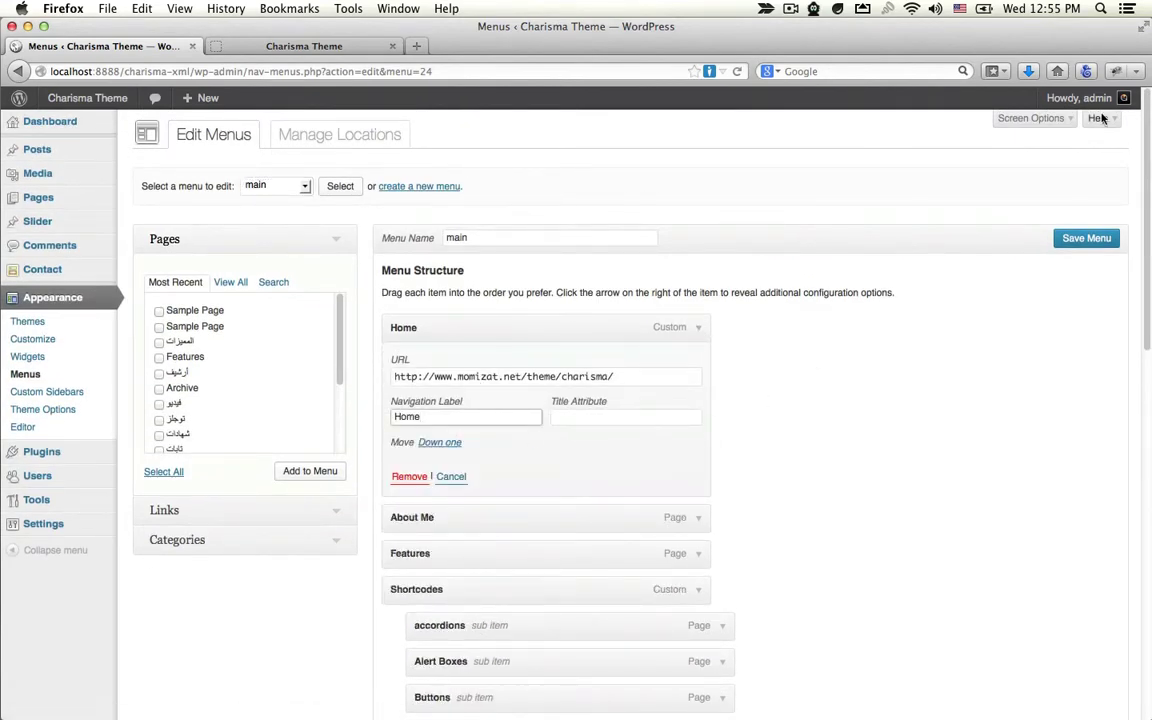
pyautogui.click(1030, 120)
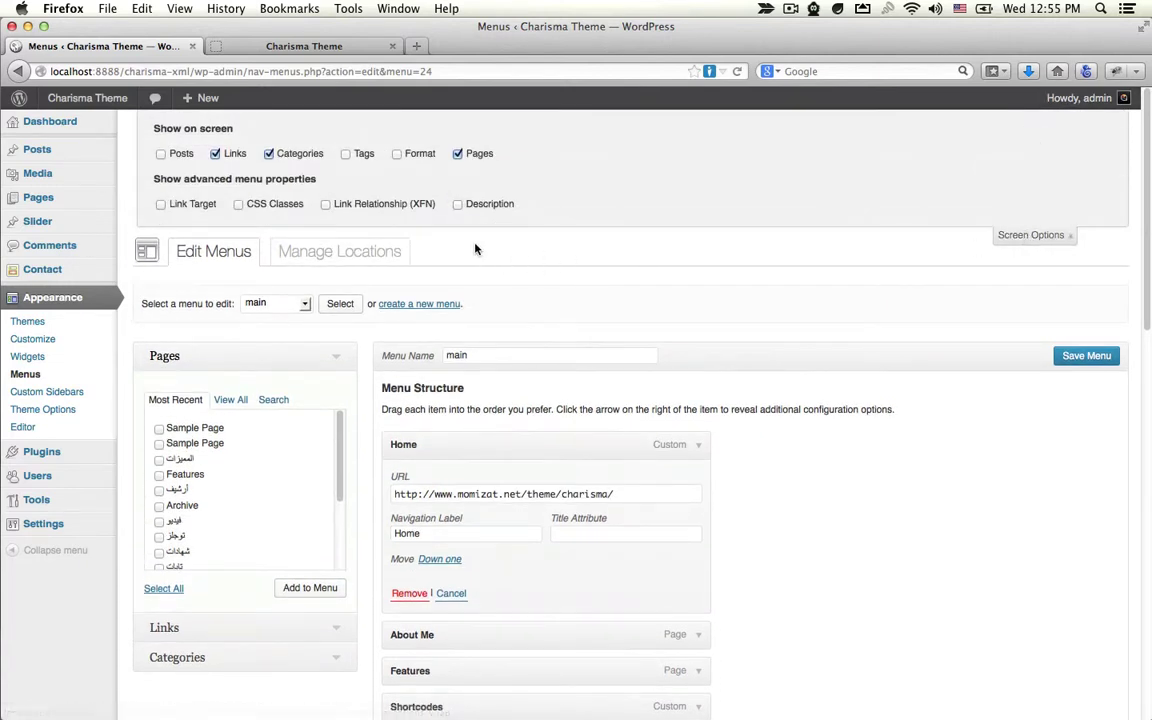
pyautogui.click(239, 204)
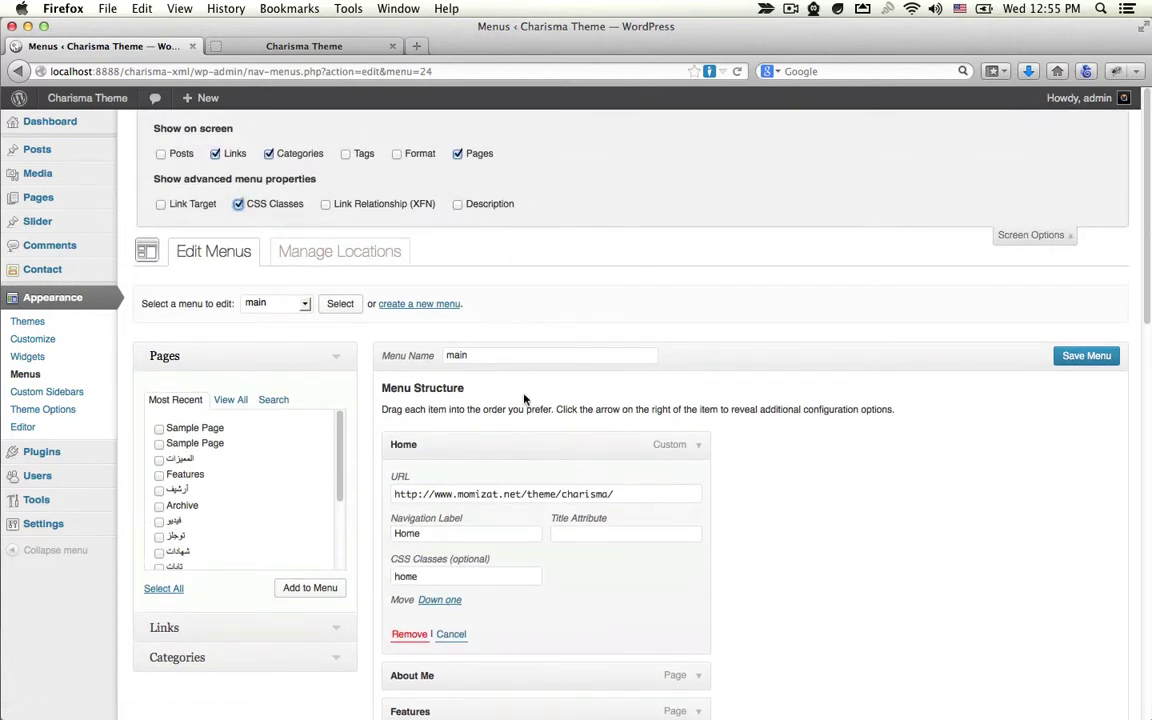
pyautogui.doubleClick(513, 576)
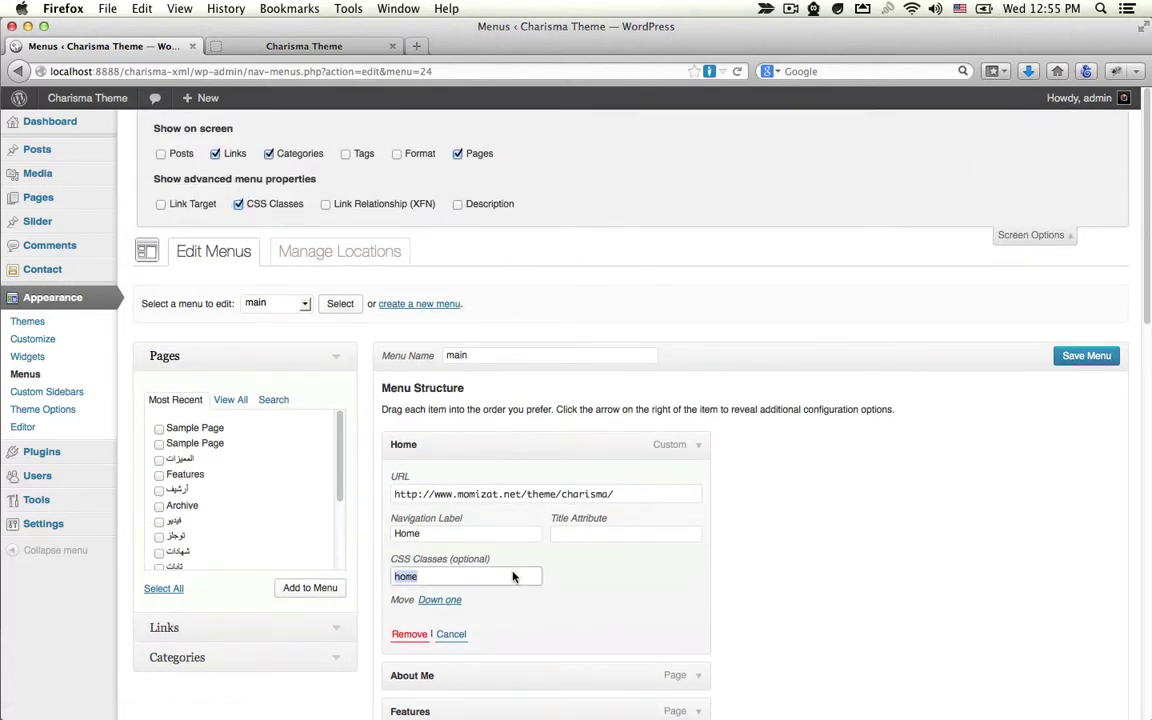
pyautogui.click(1086, 356)
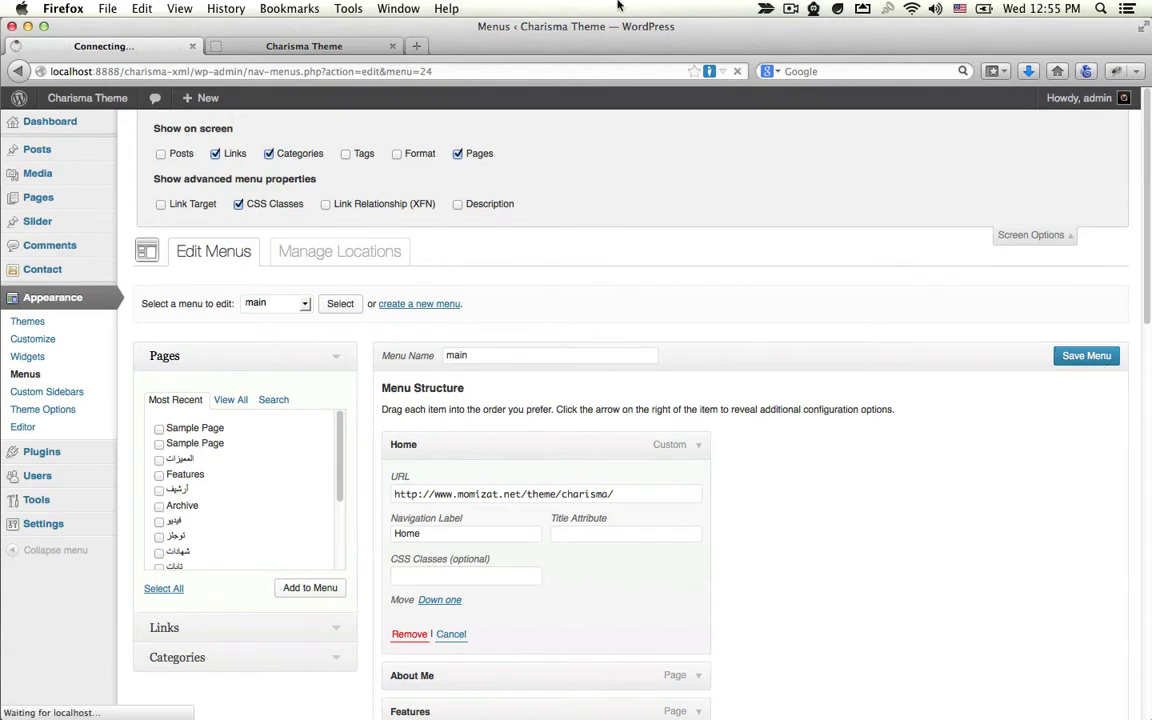
pyautogui.click(355, 47)
# Tick the Main Menu theme location and save the menu
pyautogui.hotkey('ctrl', 'shift', 'Tab')
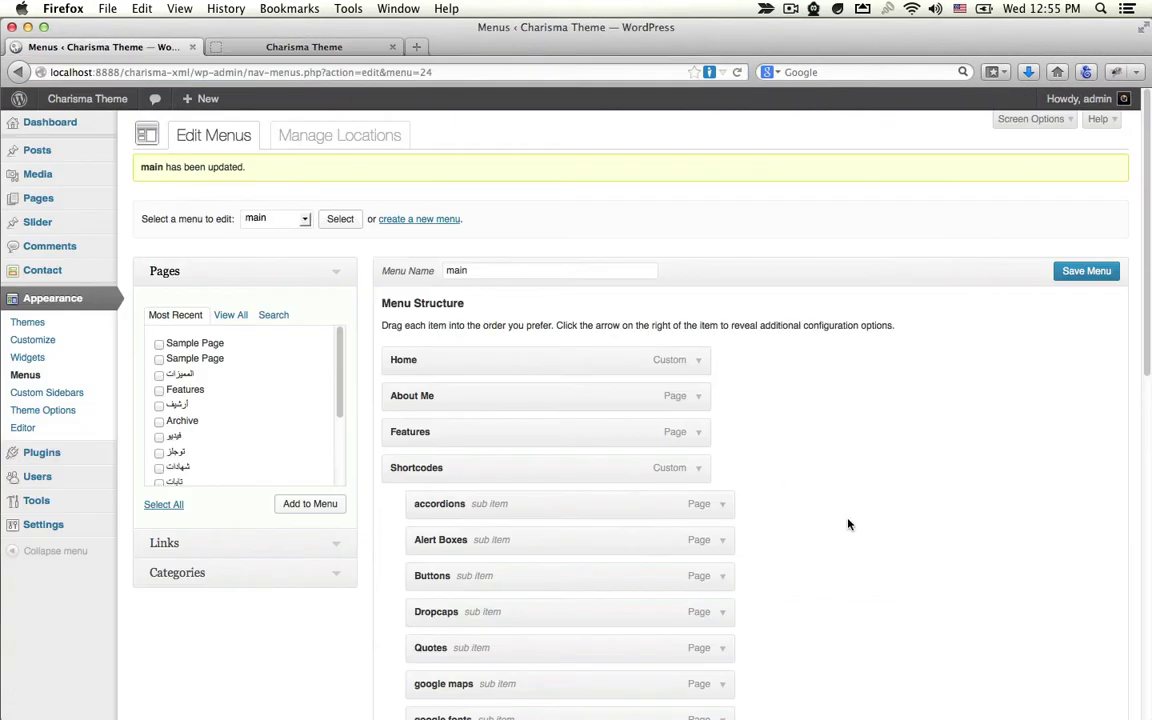
pyautogui.scroll(-15, 850, 510)
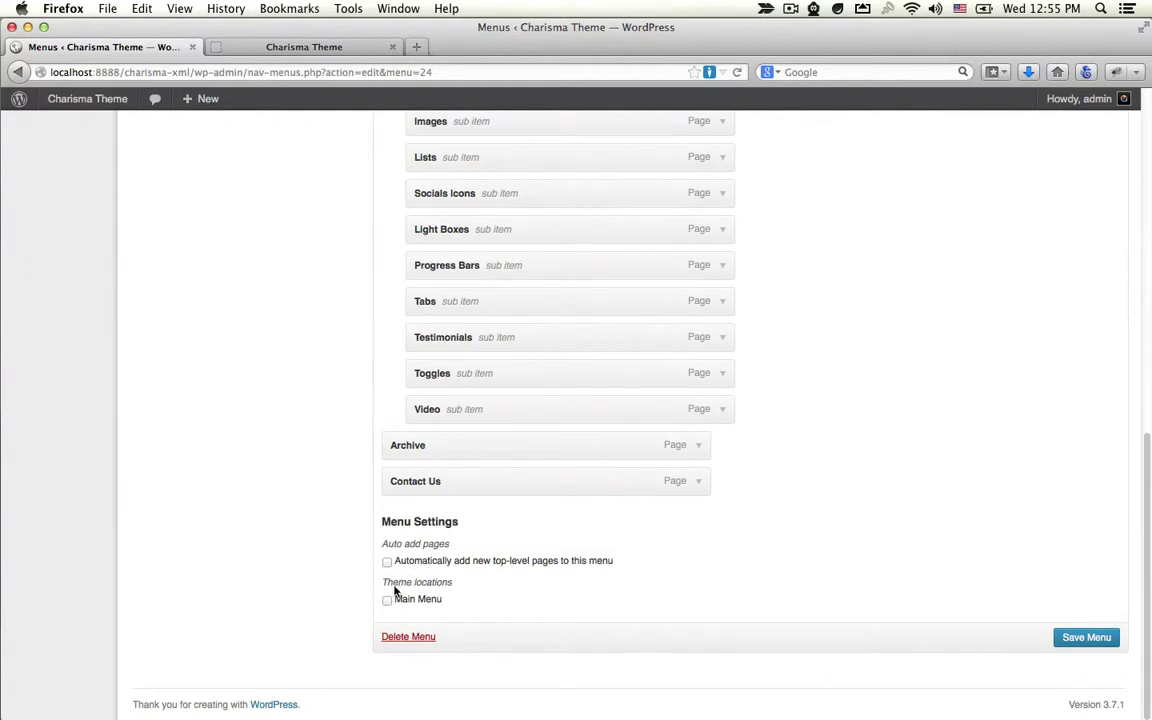
pyautogui.click(389, 601)
pyautogui.click(1064, 640)
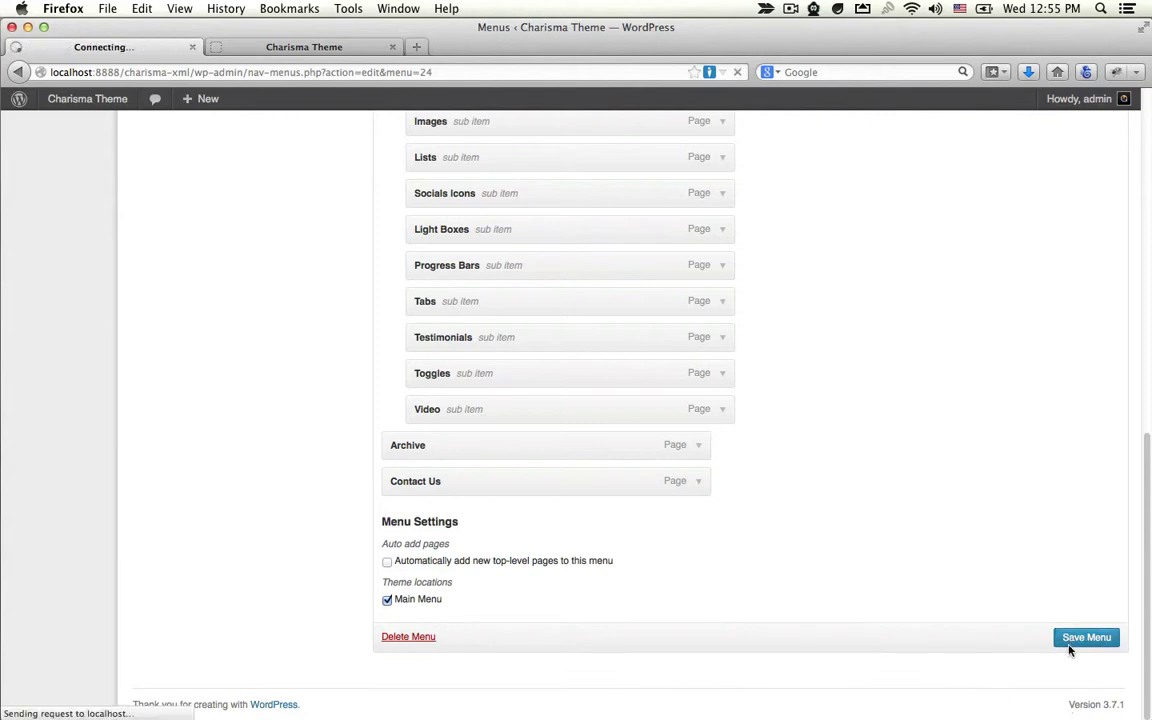
# Add CSS class 'home' to the Home menu item, save the menu, and reload the front page to view it
pyautogui.click(330, 48)
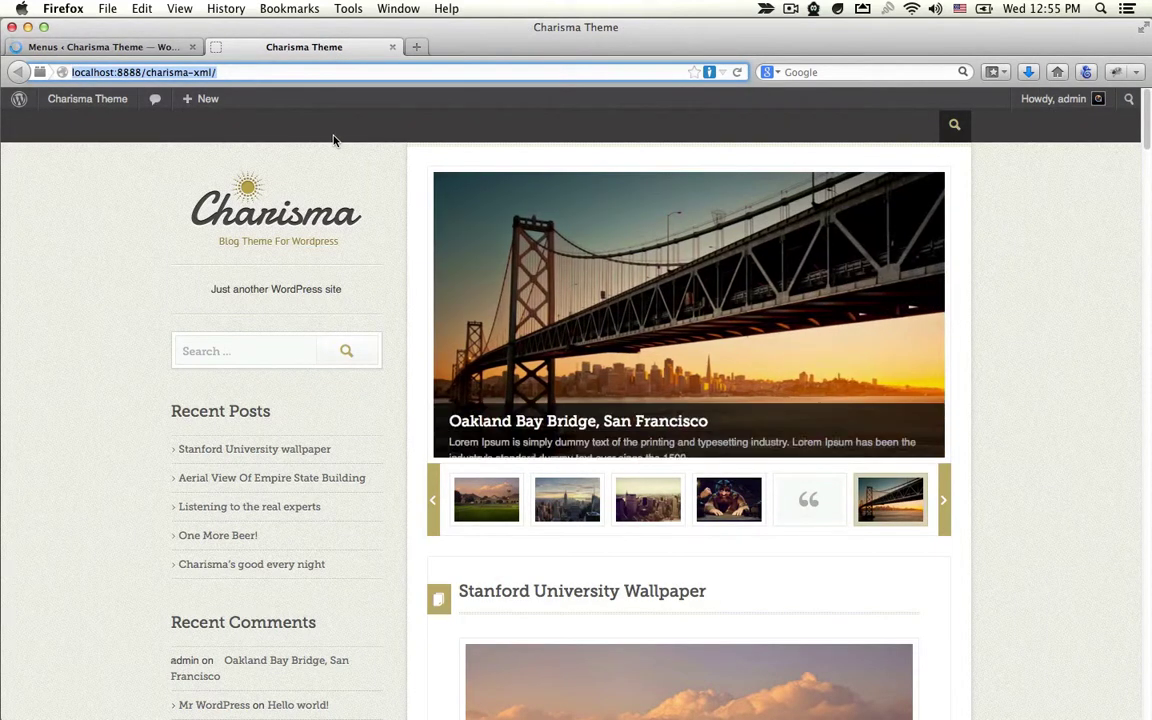
pyautogui.press('super+r')
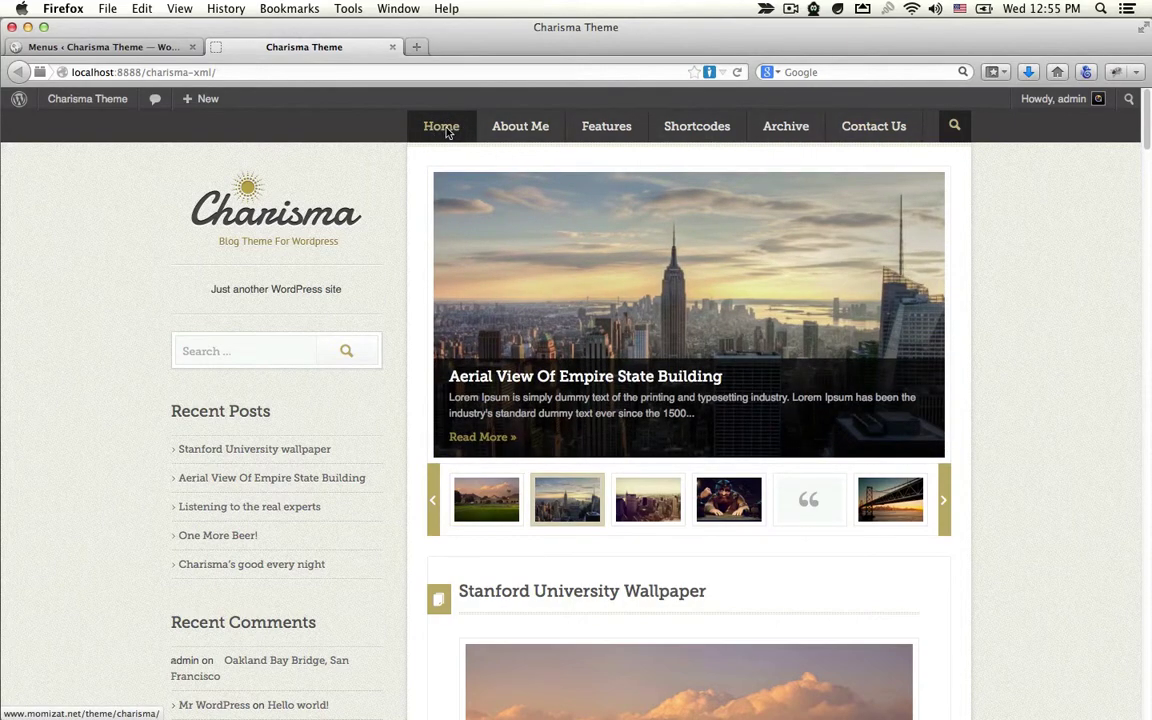
pyautogui.click(184, 45)
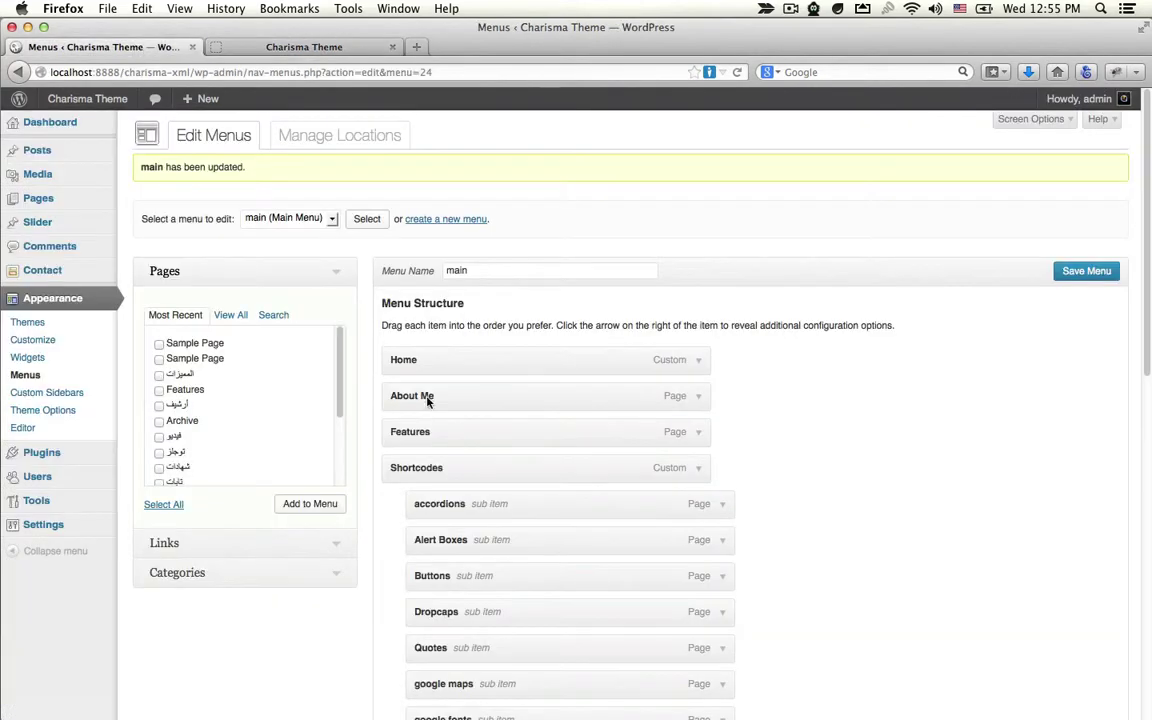
pyautogui.click(699, 360)
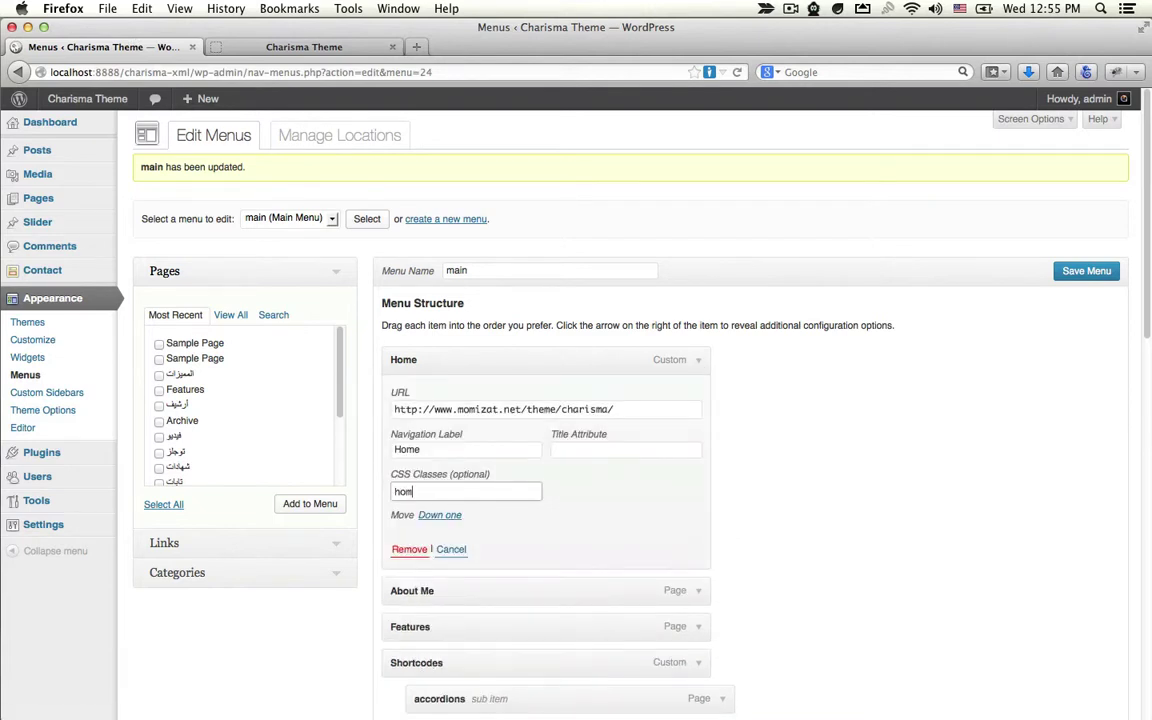
pyautogui.click(1066, 272)
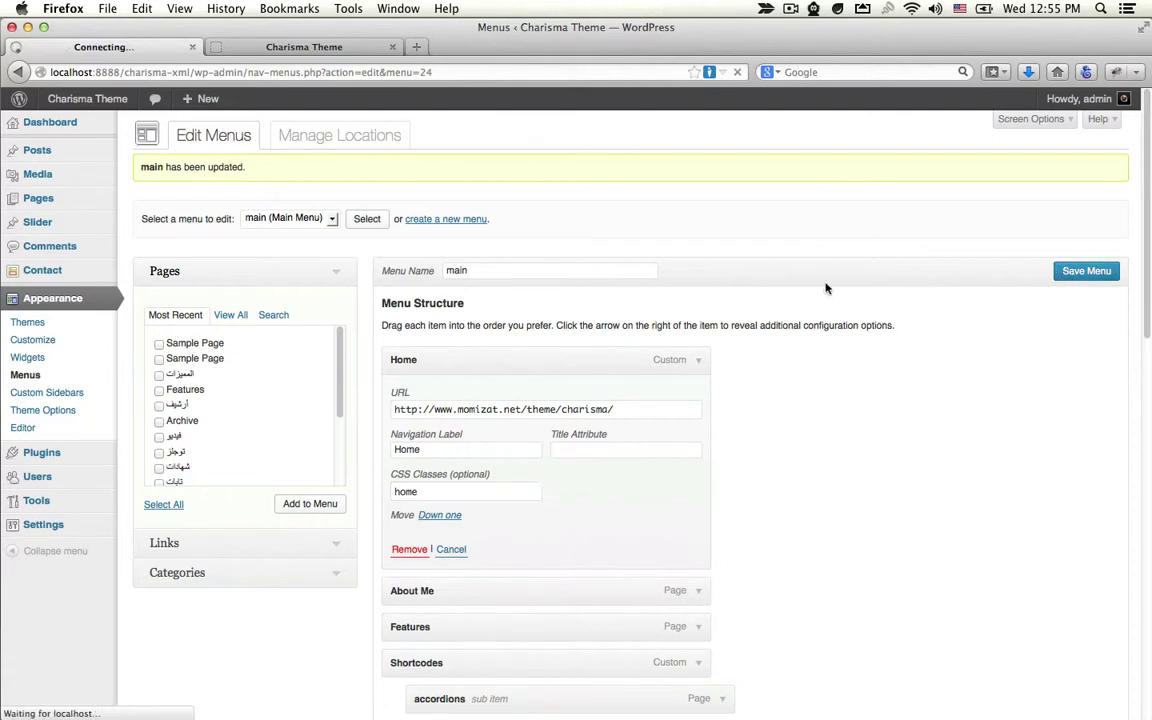
pyautogui.click(235, 42)
pyautogui.press('super+r')
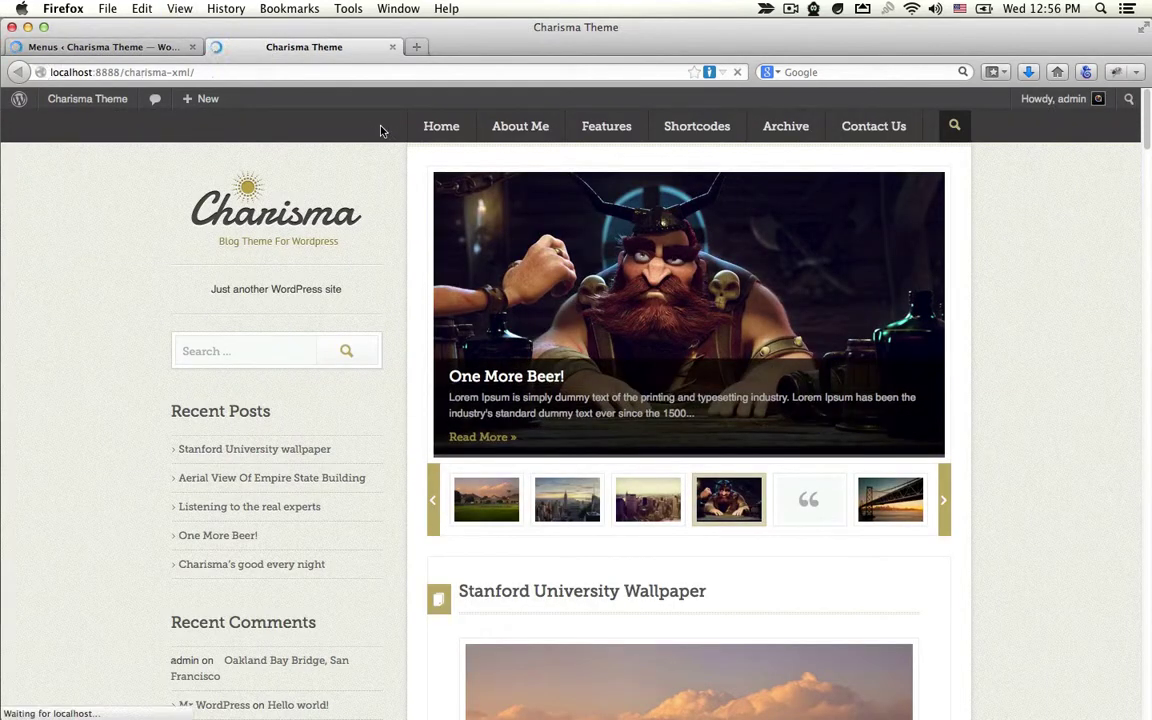